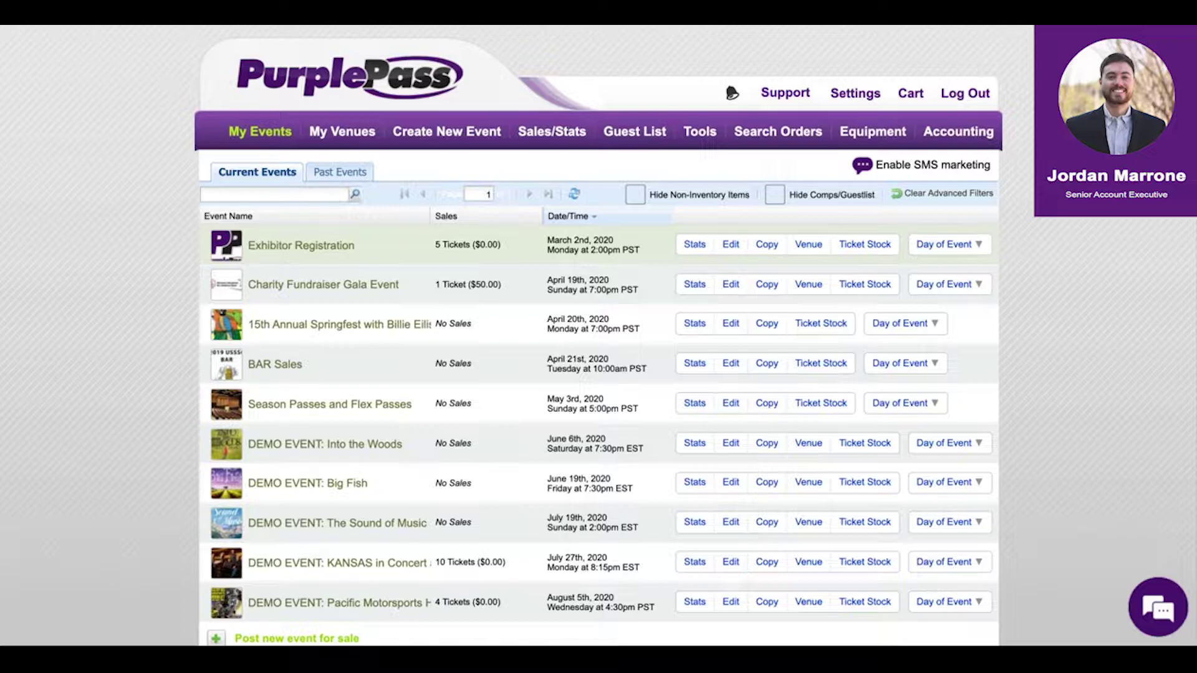
- View the Ticket Stock ordering options, then dismiss them to return to Current Events
{"action": "left_click", "coordinate": [864, 245]}
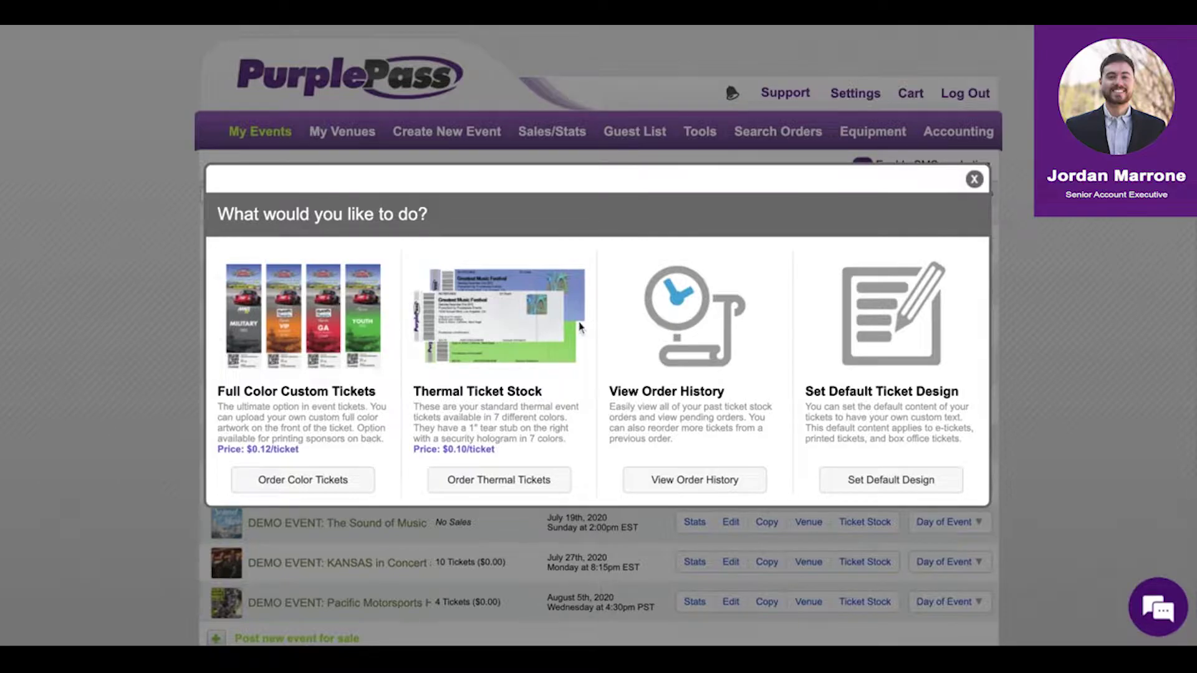
{"action": "left_click", "coordinate": [974, 178]}
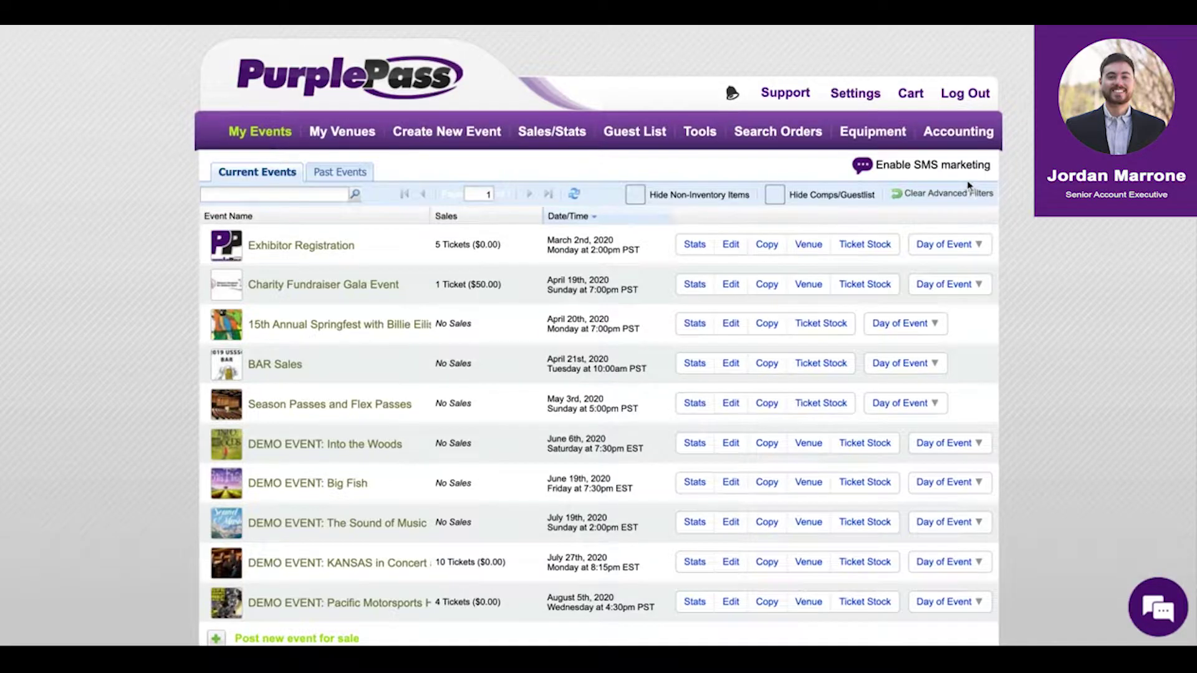
- Show the Exhibitor Registration day-of-event lists, then start a new event with Create New Event
{"action": "left_click", "coordinate": [981, 248]}
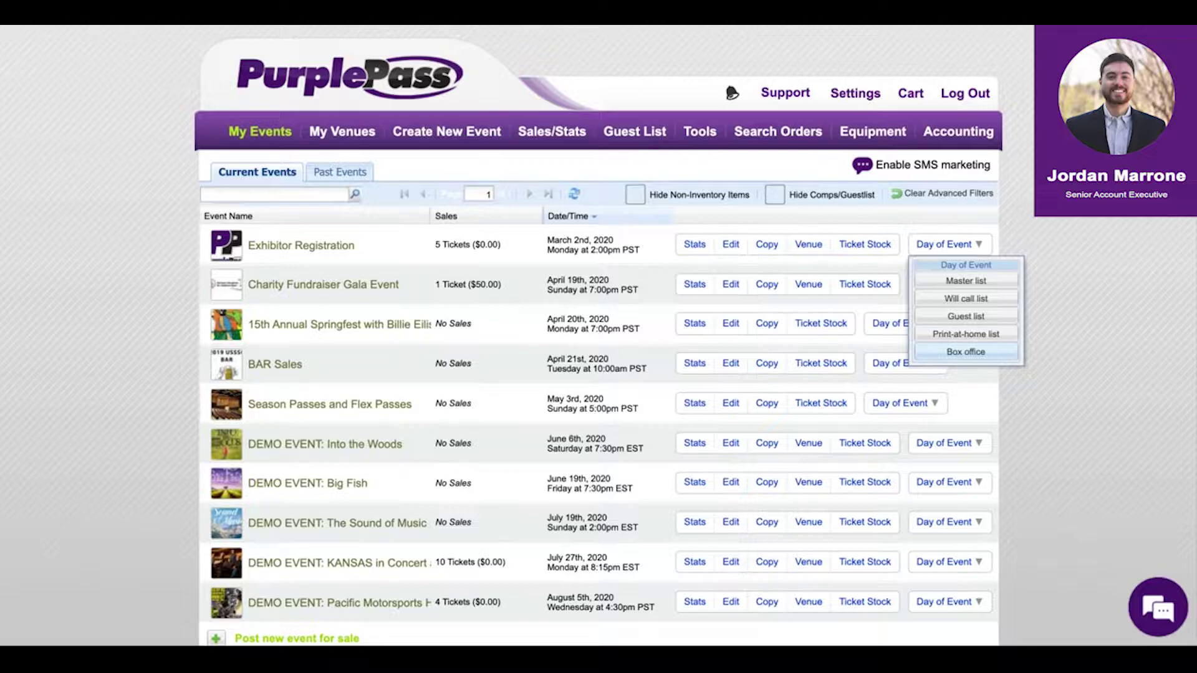
{"action": "left_click", "coordinate": [450, 142]}
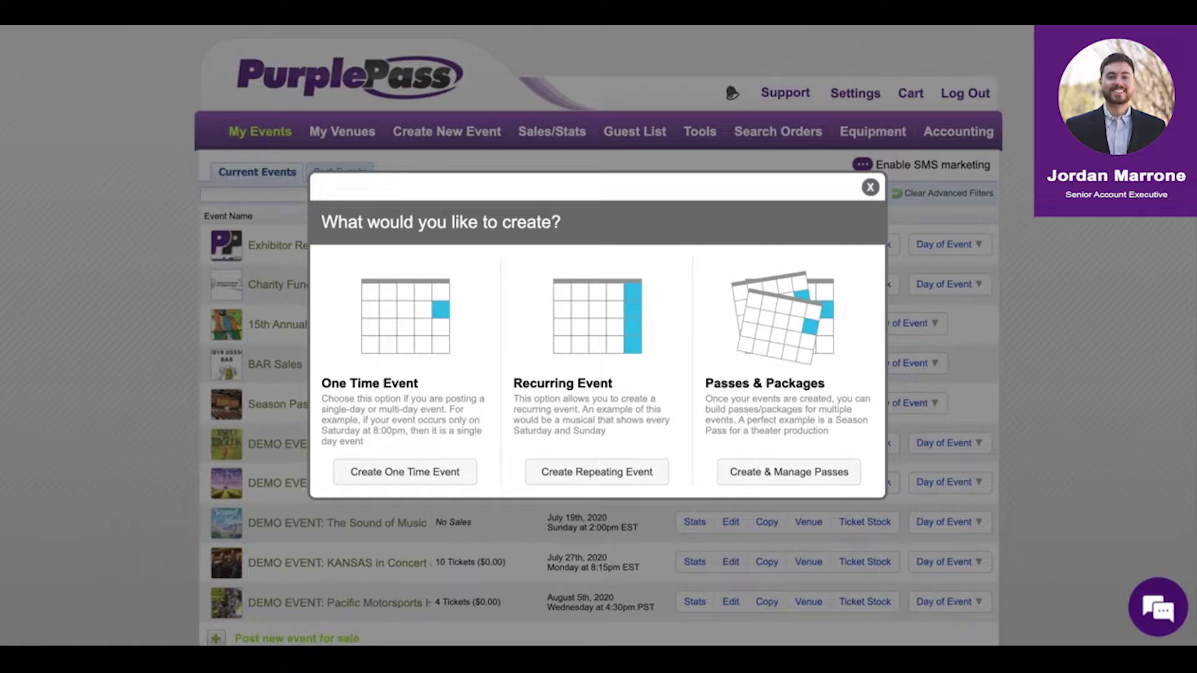
- Choose One Time Event to open a blank event creation form
{"action": "left_click", "coordinate": [402, 472]}
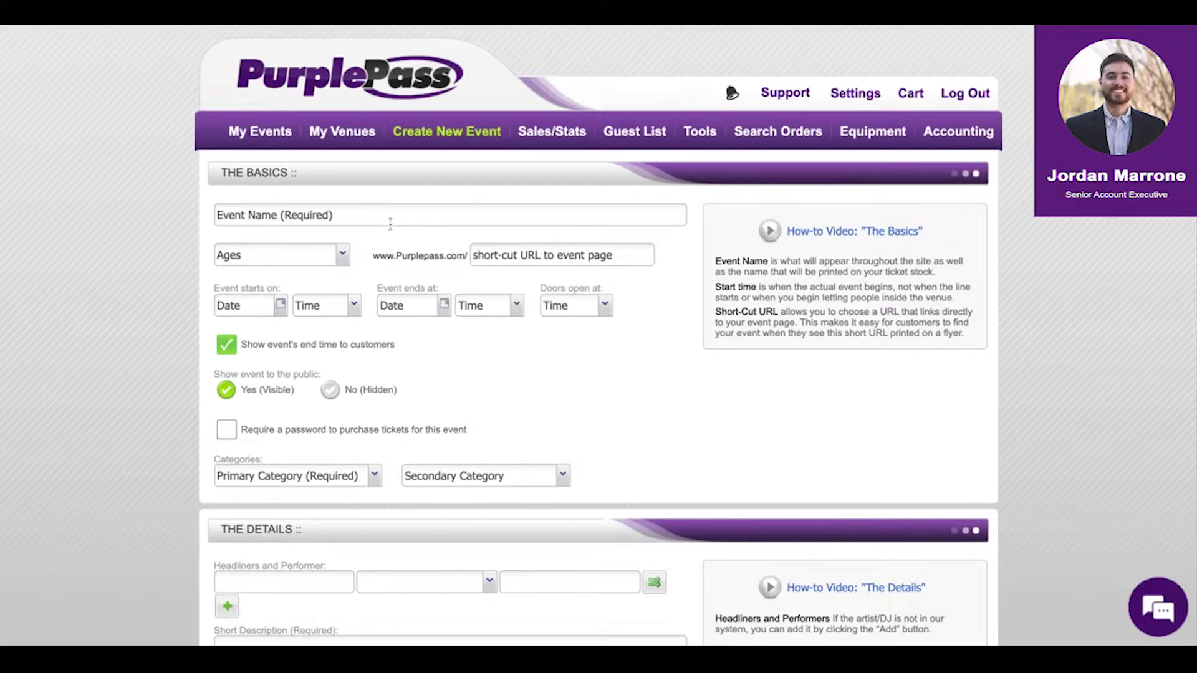
- Scroll the new event form down to the Ticket Pricing and Options section
{"action": "scroll", "coordinate": [502, 420], "scroll_direction": "down", "scroll_amount": 3}
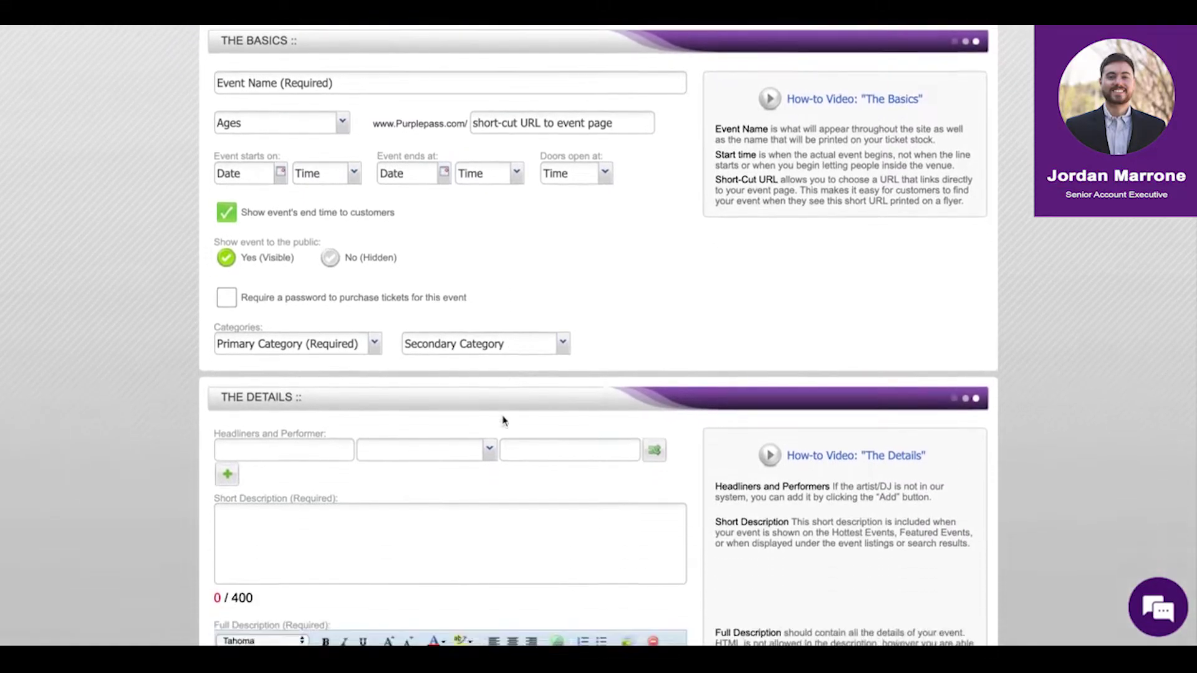
{"action": "scroll", "coordinate": [502, 420], "scroll_direction": "down", "scroll_amount": 5}
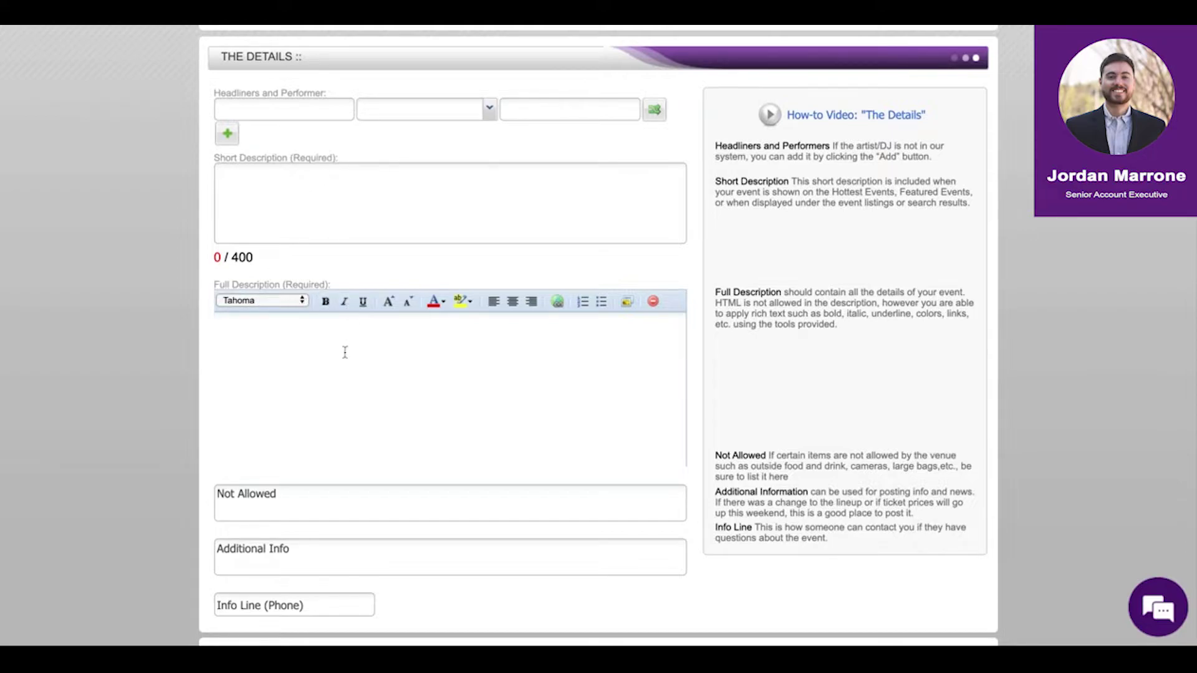
{"action": "scroll", "coordinate": [345, 353], "scroll_direction": "down", "scroll_amount": 5}
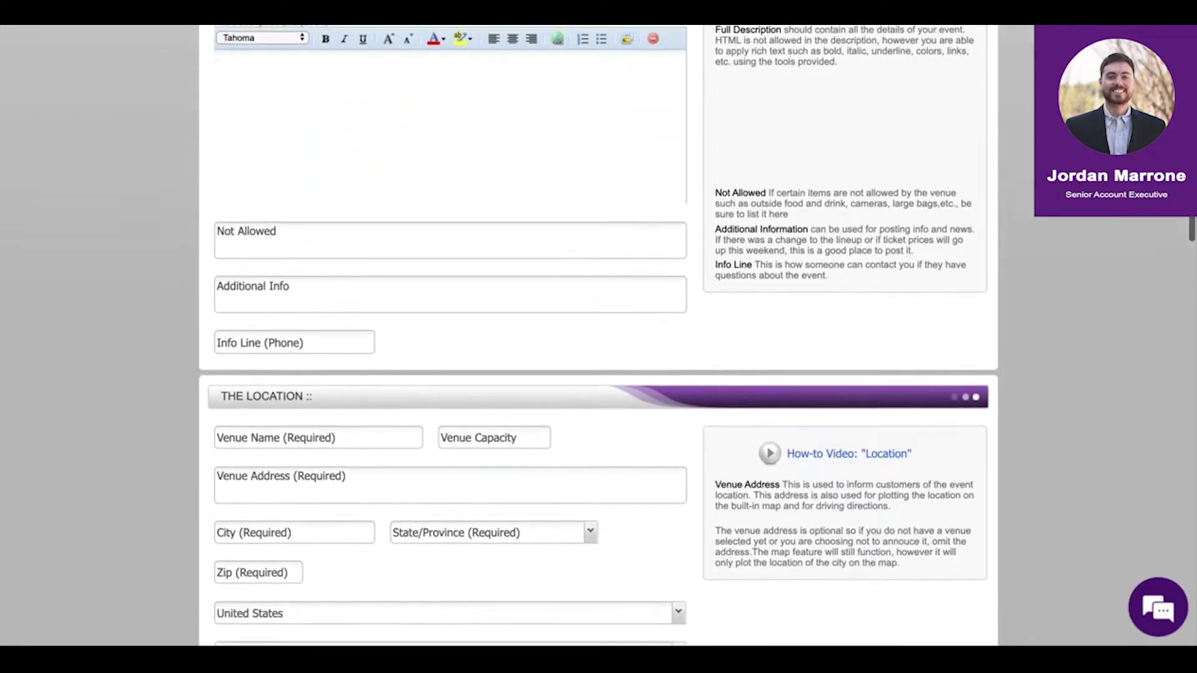
{"action": "scroll", "coordinate": [599, 335], "scroll_direction": "down", "scroll_amount": 4}
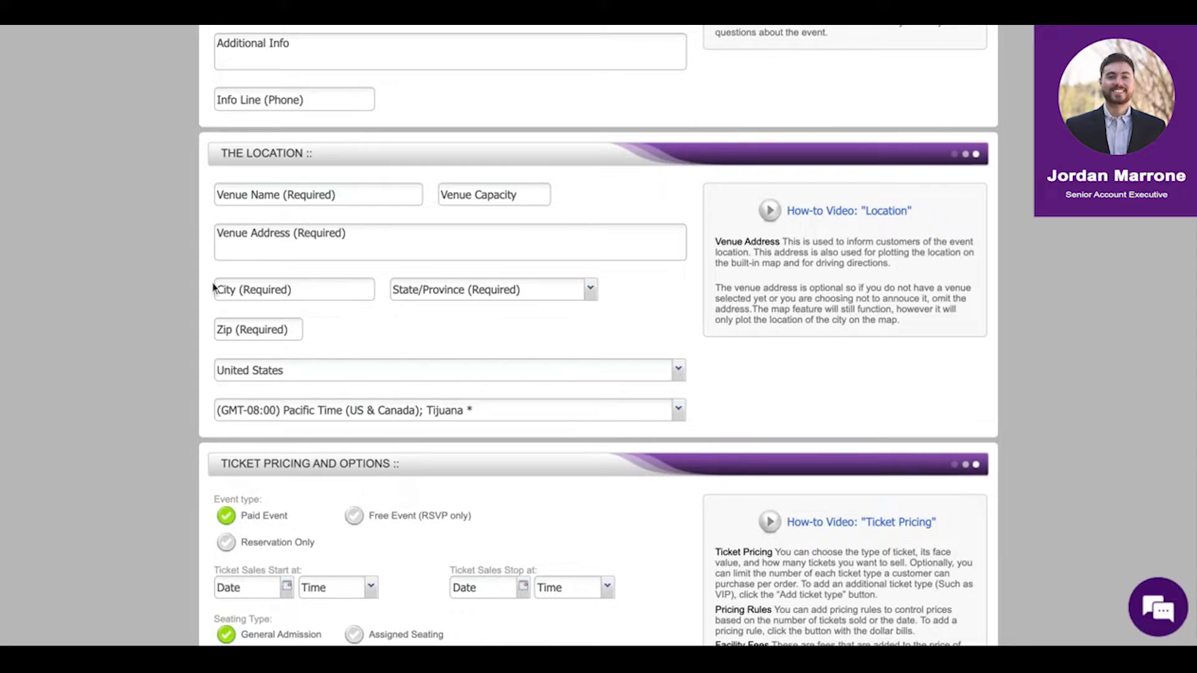
{"action": "scroll", "coordinate": [193, 329], "scroll_direction": "down", "scroll_amount": 2}
{"action": "scroll", "coordinate": [193, 328], "scroll_direction": "down", "scroll_amount": 4}
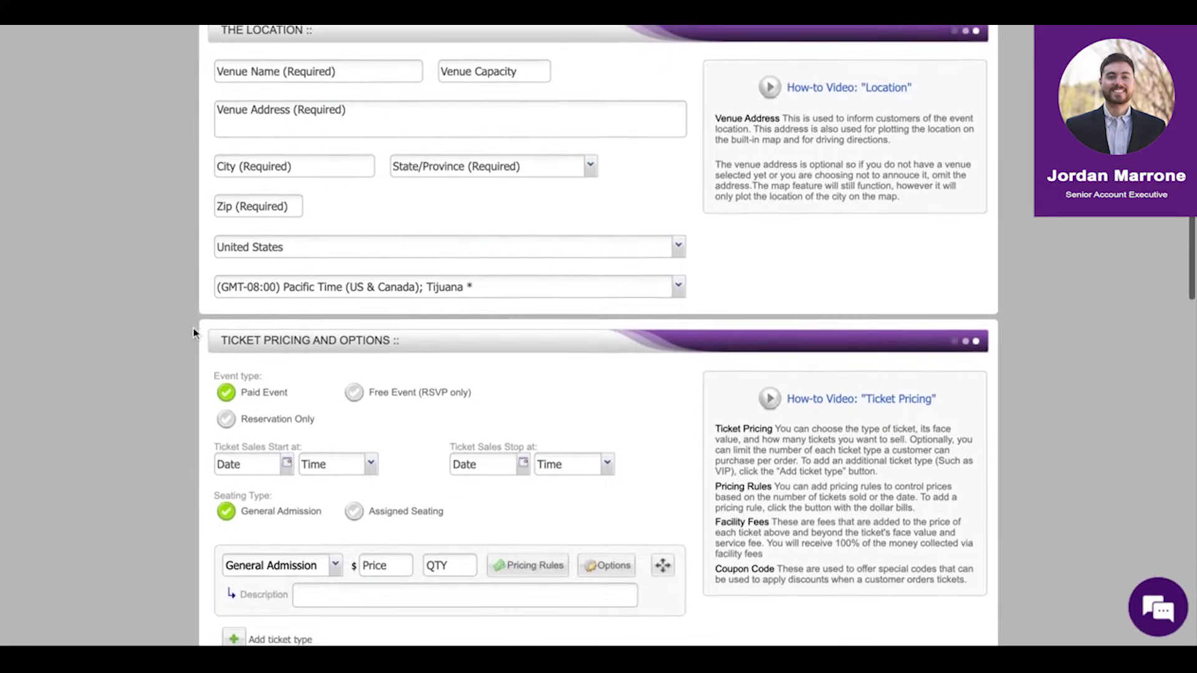
{"action": "scroll", "coordinate": [178, 329], "scroll_direction": "down", "scroll_amount": 1}
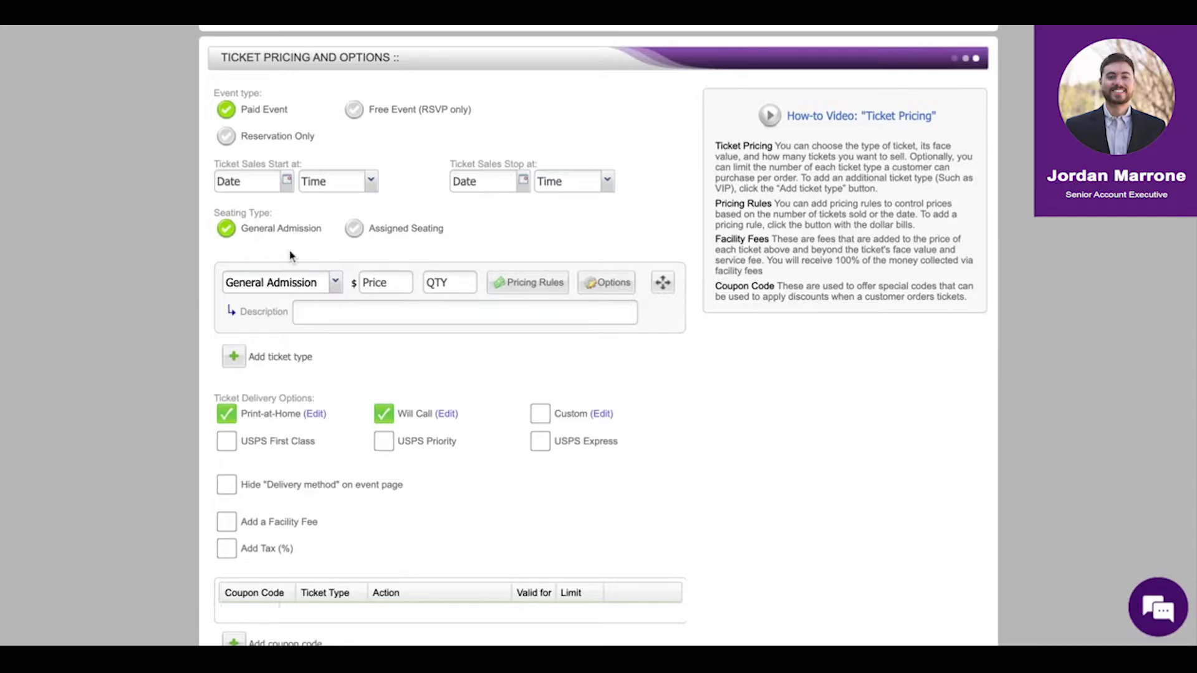
- Make the first ticket User-Defined: Adult, $15, described 'Ages 18 and up'
{"action": "left_click", "coordinate": [325, 287]}
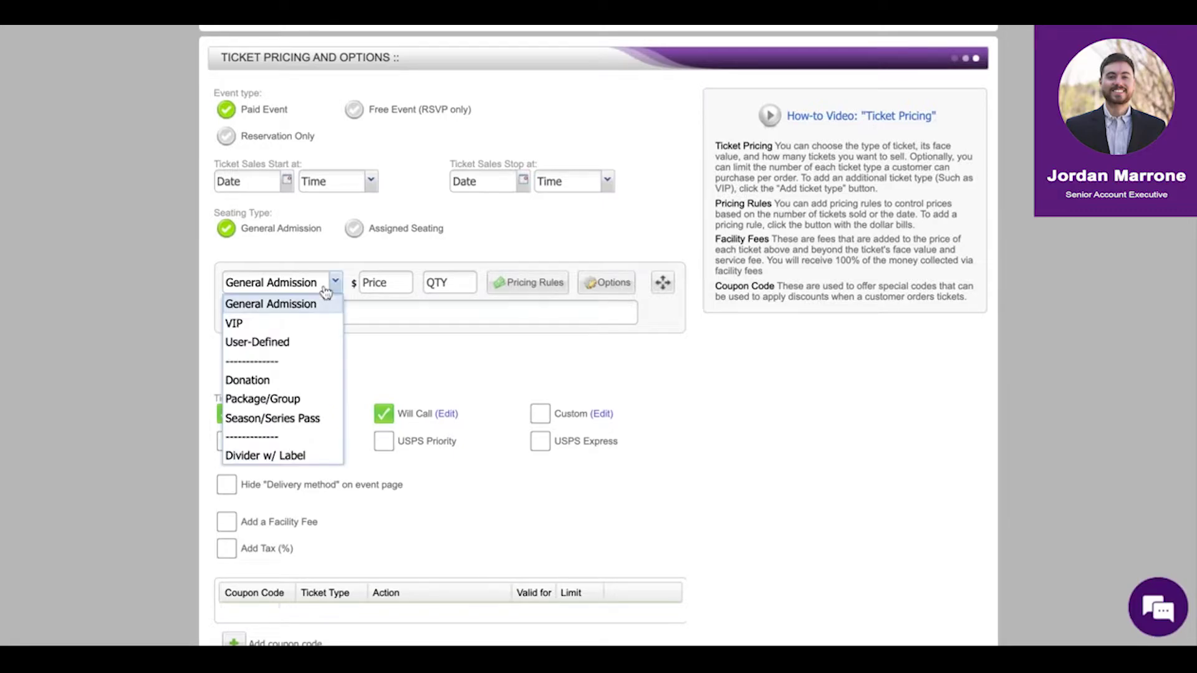
{"action": "left_click", "coordinate": [266, 343]}
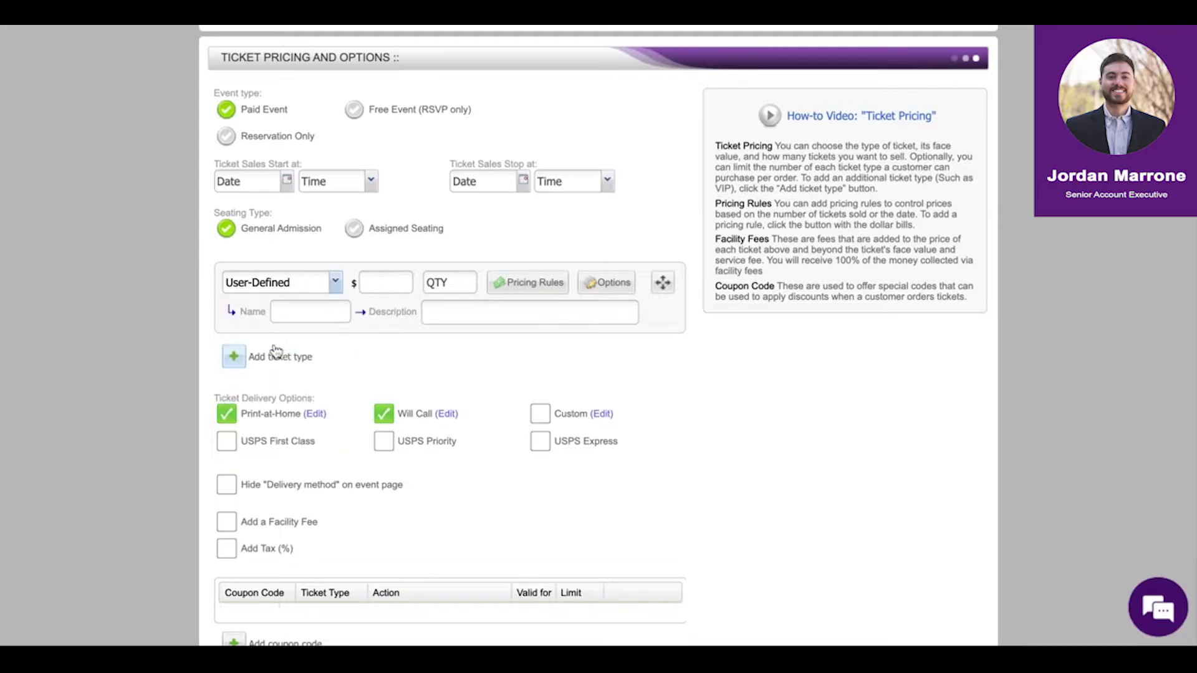
{"action": "left_click", "coordinate": [286, 313]}
{"action": "type", "text": "Adult"}
{"action": "left_click", "coordinate": [379, 287]}
{"action": "type", "text": "15"}
{"action": "left_click", "coordinate": [454, 318]}
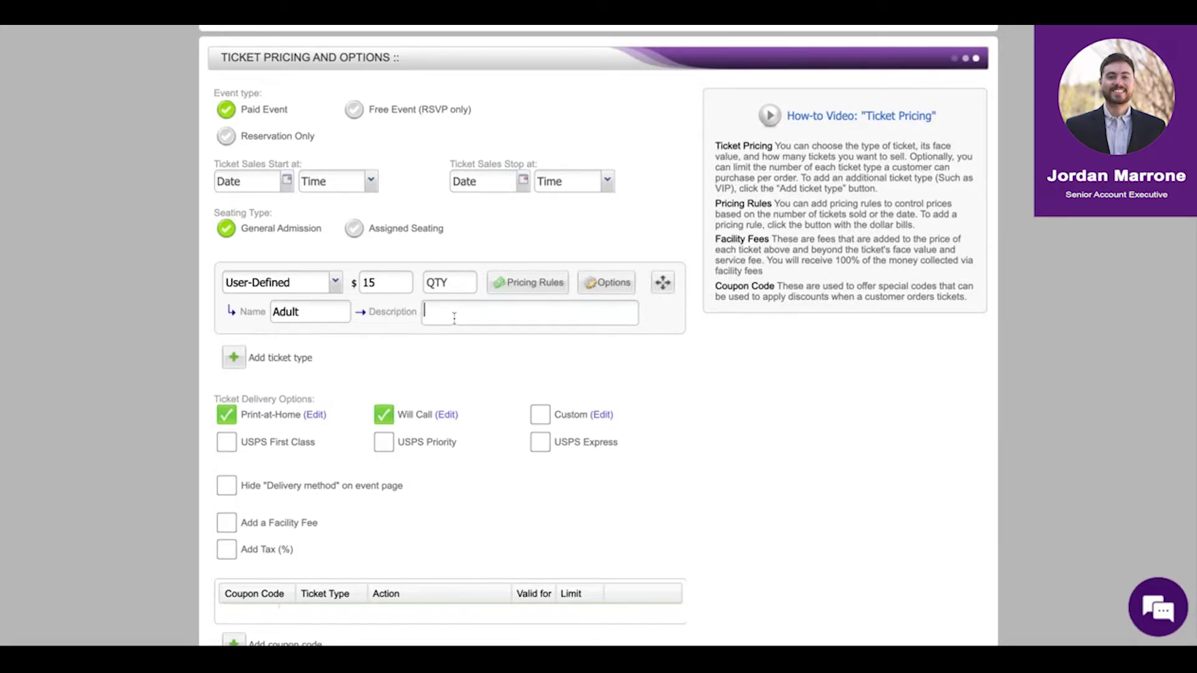
{"action": "type", "text": "Ages "}
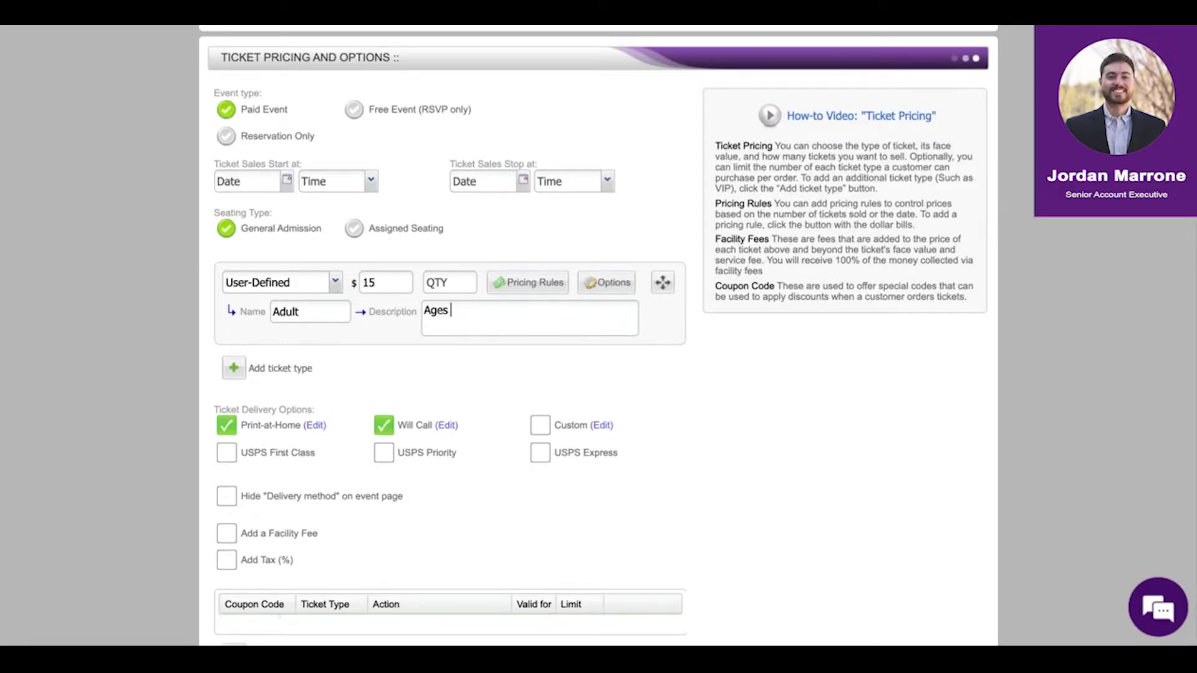
{"action": "type", "text": "18 and up"}
- Add a second ticket: Student, $10, described 'Valid with Student ID'
{"action": "left_click", "coordinate": [298, 370]}
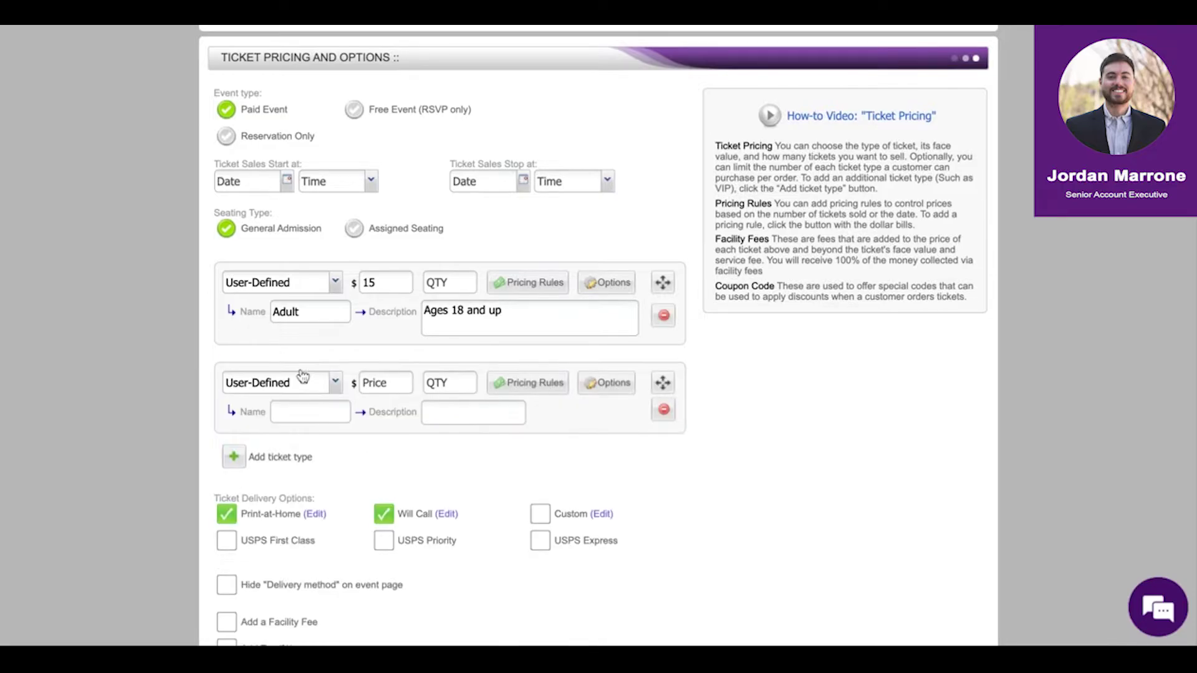
{"action": "left_click", "coordinate": [275, 410]}
{"action": "type", "text": "Student"}
{"action": "left_click", "coordinate": [367, 383]}
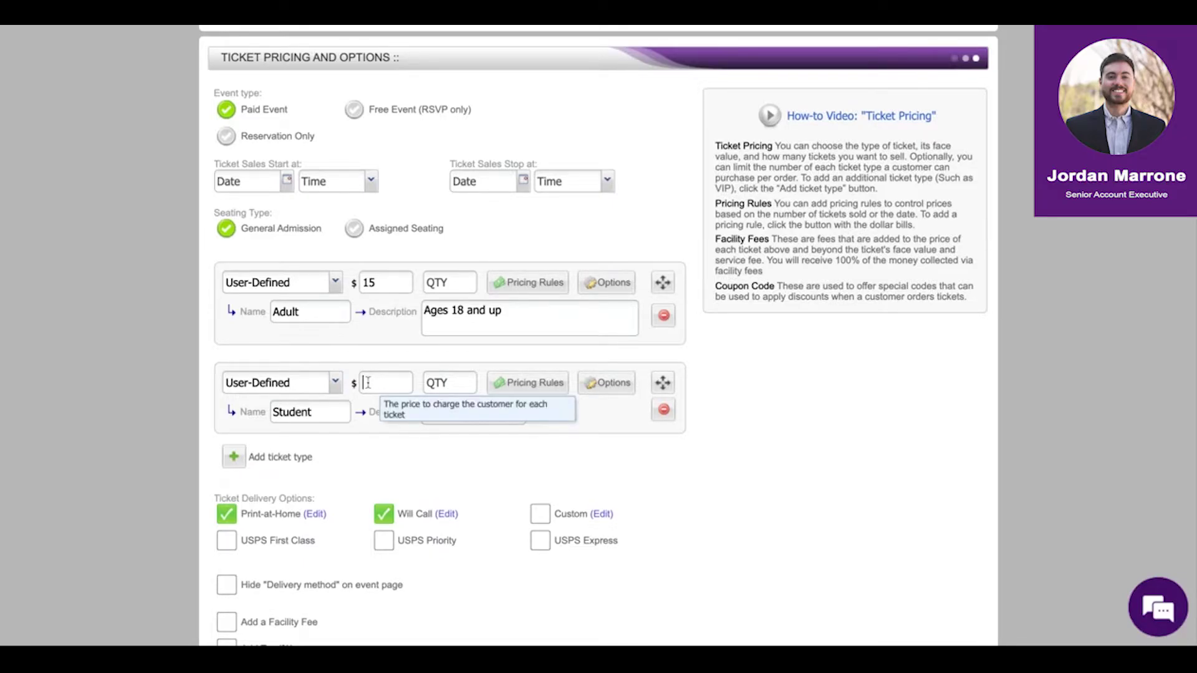
{"action": "type", "text": "10"}
{"action": "left_click", "coordinate": [475, 414]}
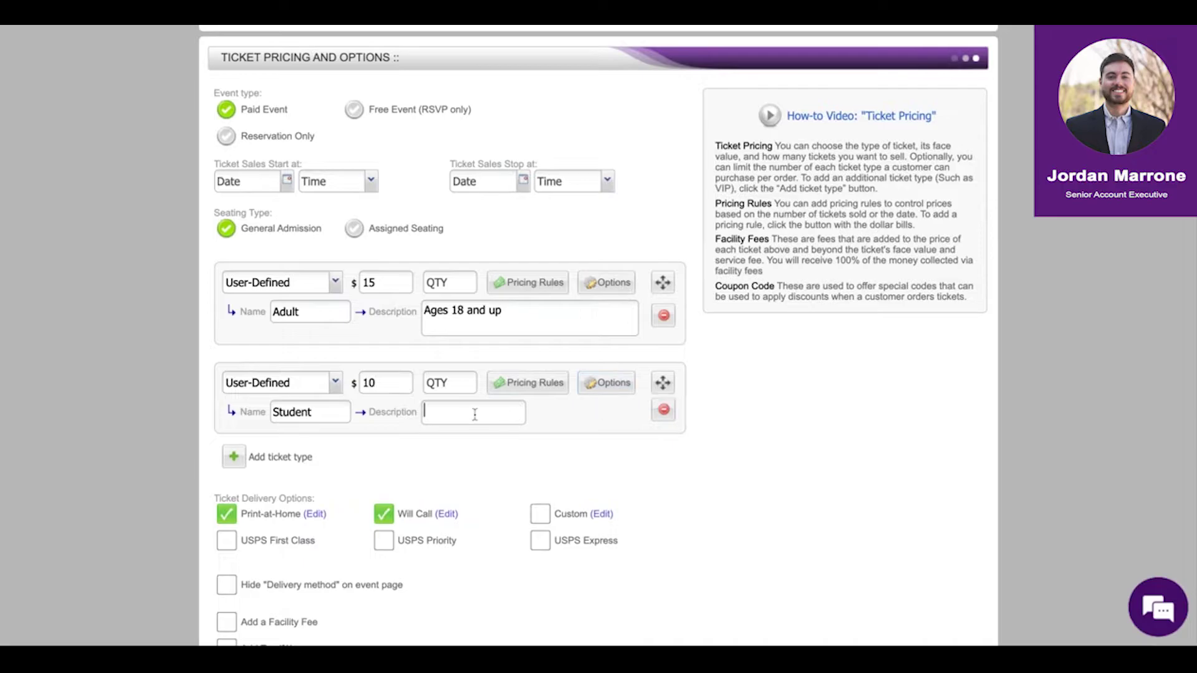
{"action": "type", "text": "Student"}
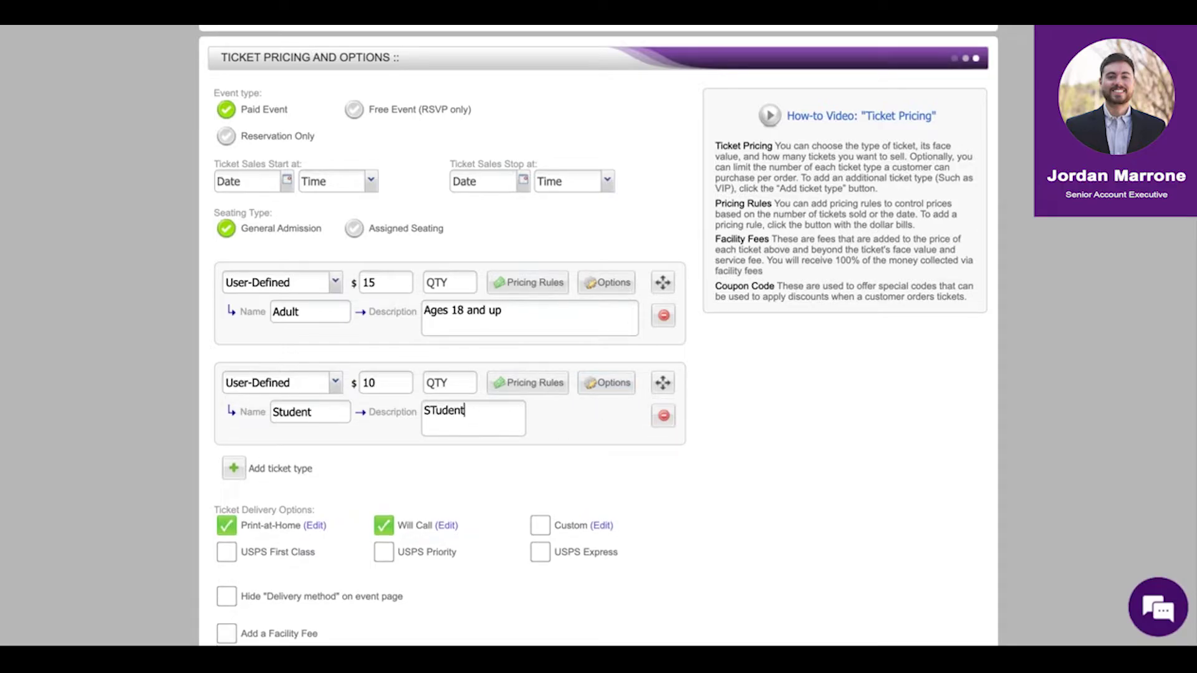
{"action": "key", "text": "BackSpace"}
{"action": "key", "text": "BackSpace"}
{"action": "key", "text": "BackSpace"}
{"action": "key", "text": "BackSpace"}
{"action": "key", "text": "BackSpace"}
{"action": "key", "text": "BackSpace"}
{"action": "key", "text": "BackSpace"}
{"action": "type", "text": "Valid with Student ID"}
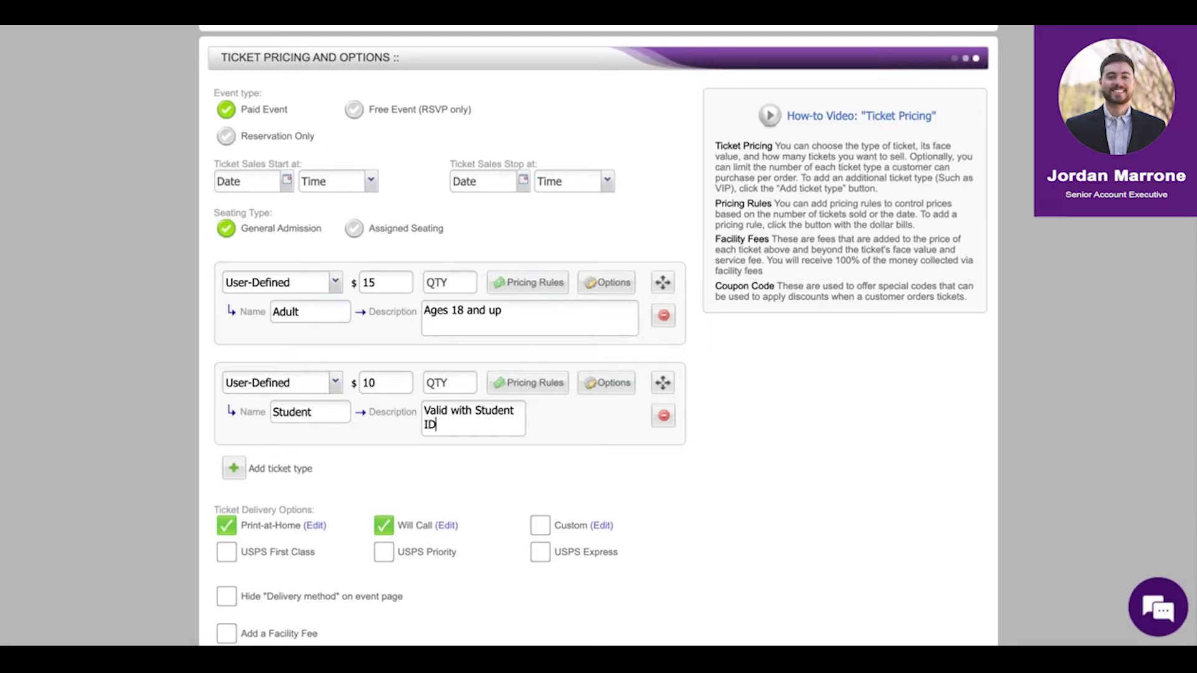
- Scroll down the event form to the coupon area and Additional Media section
{"action": "scroll", "coordinate": [84, 371], "scroll_direction": "down", "scroll_amount": 5}
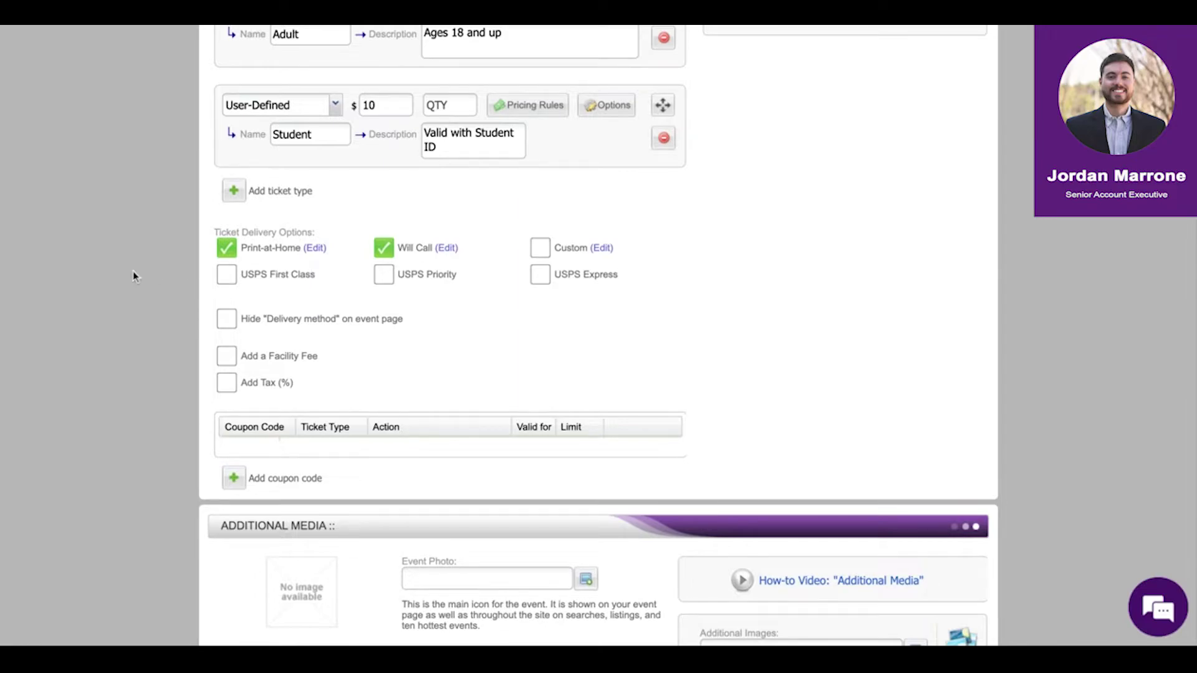
{"action": "scroll", "coordinate": [133, 276], "scroll_direction": "down", "scroll_amount": 5}
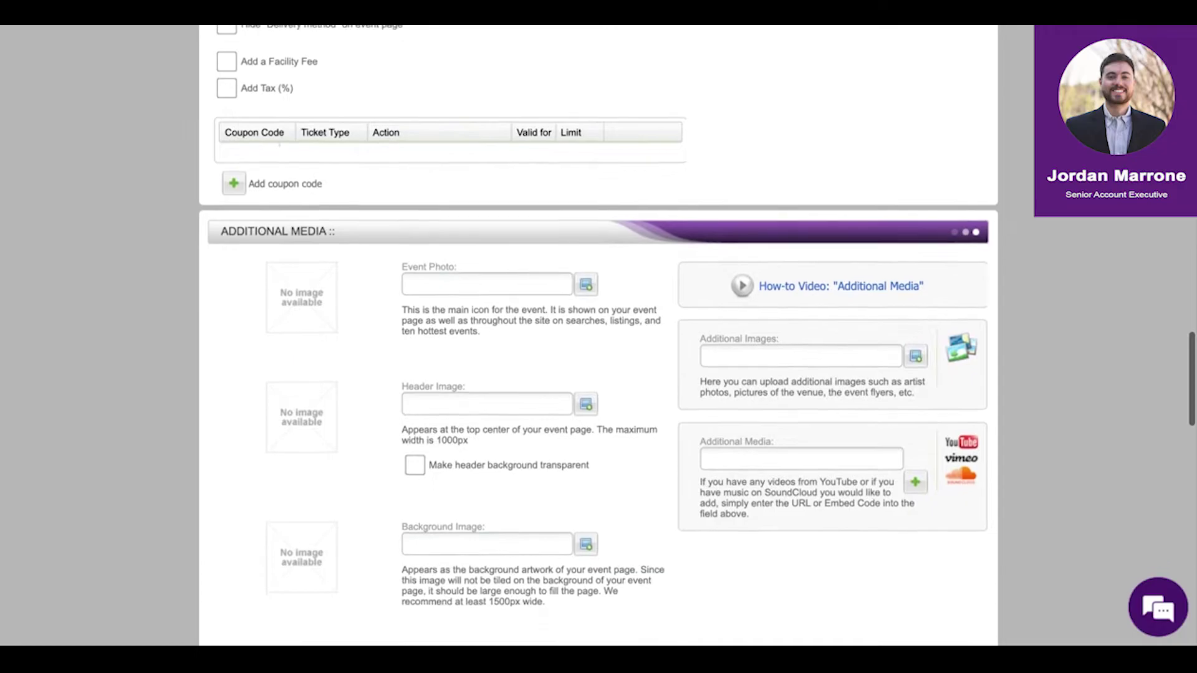
- Start a new coupon with code 'student' and a flat discount of 5
{"action": "left_click", "coordinate": [291, 190]}
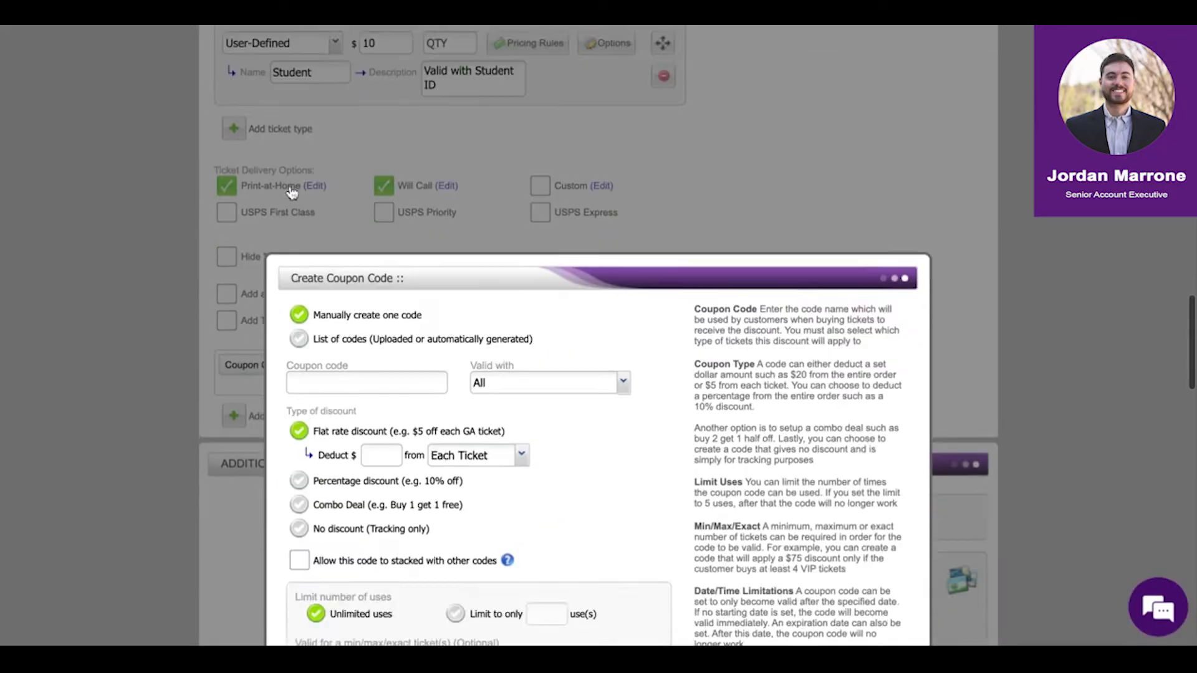
{"action": "scroll", "coordinate": [300, 180], "scroll_direction": "down", "scroll_amount": 4}
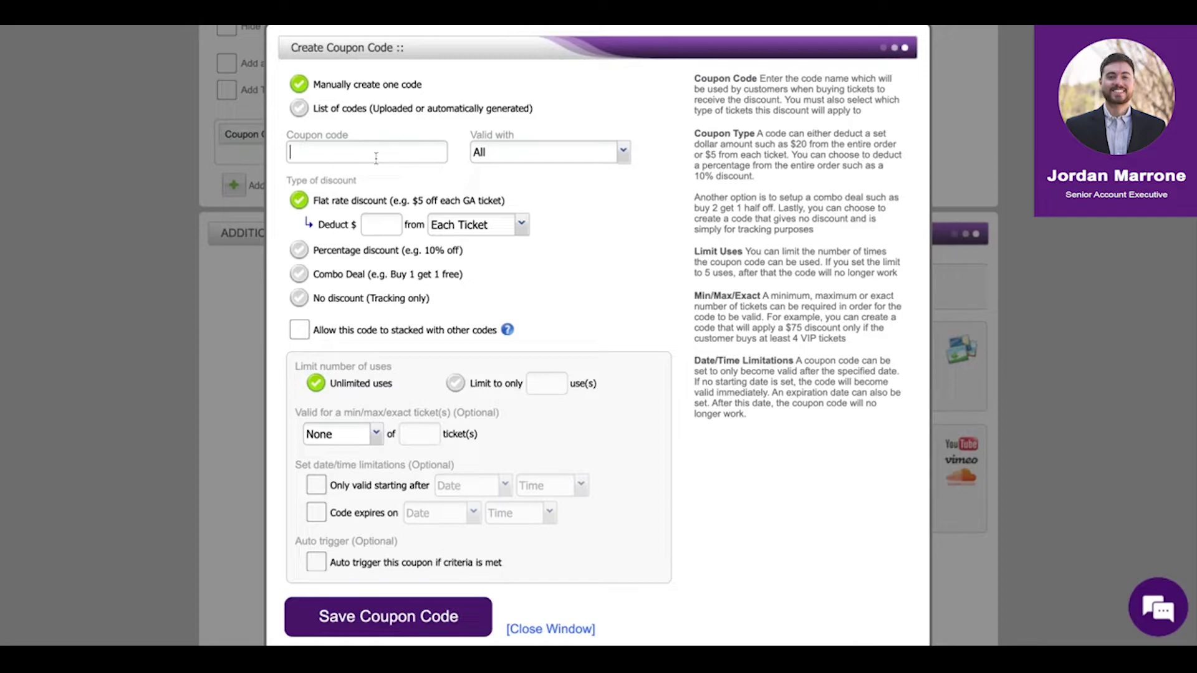
{"action": "type", "text": "student5"}
{"action": "left_click", "coordinate": [379, 227]}
{"action": "type", "text": "5"}
- Make the coupon a Combo Deal limited to a maximum of 2 tickets, then close the coupon form
{"action": "left_click", "coordinate": [366, 278]}
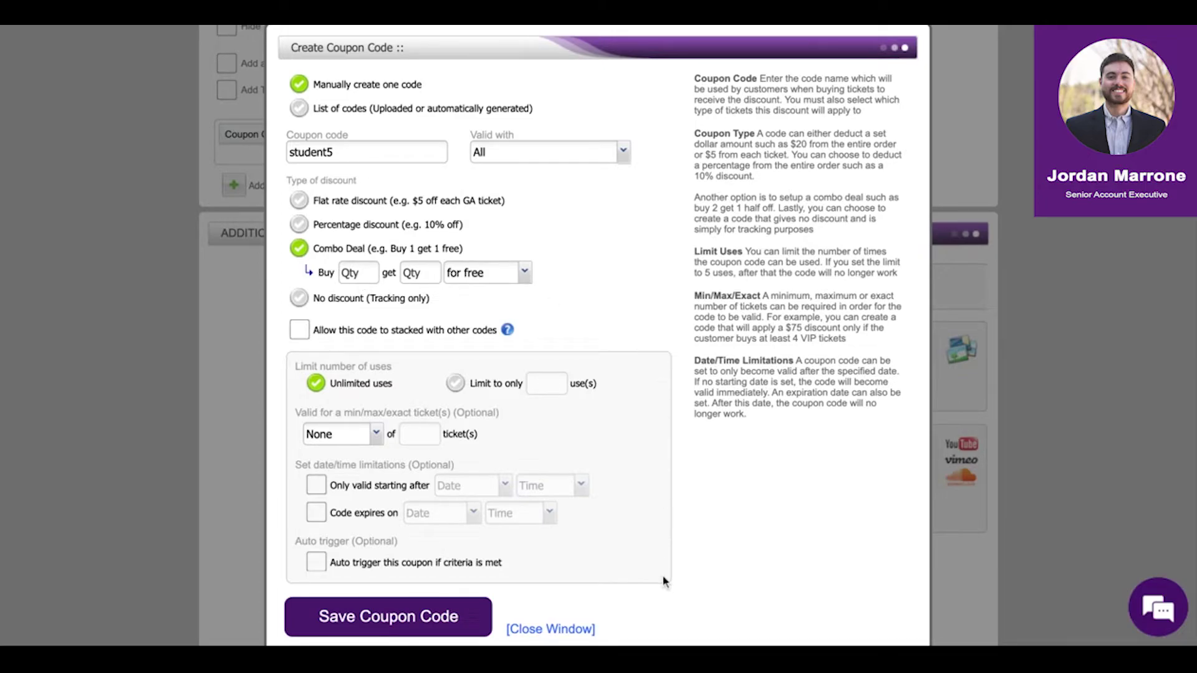
{"action": "left_click", "coordinate": [361, 440]}
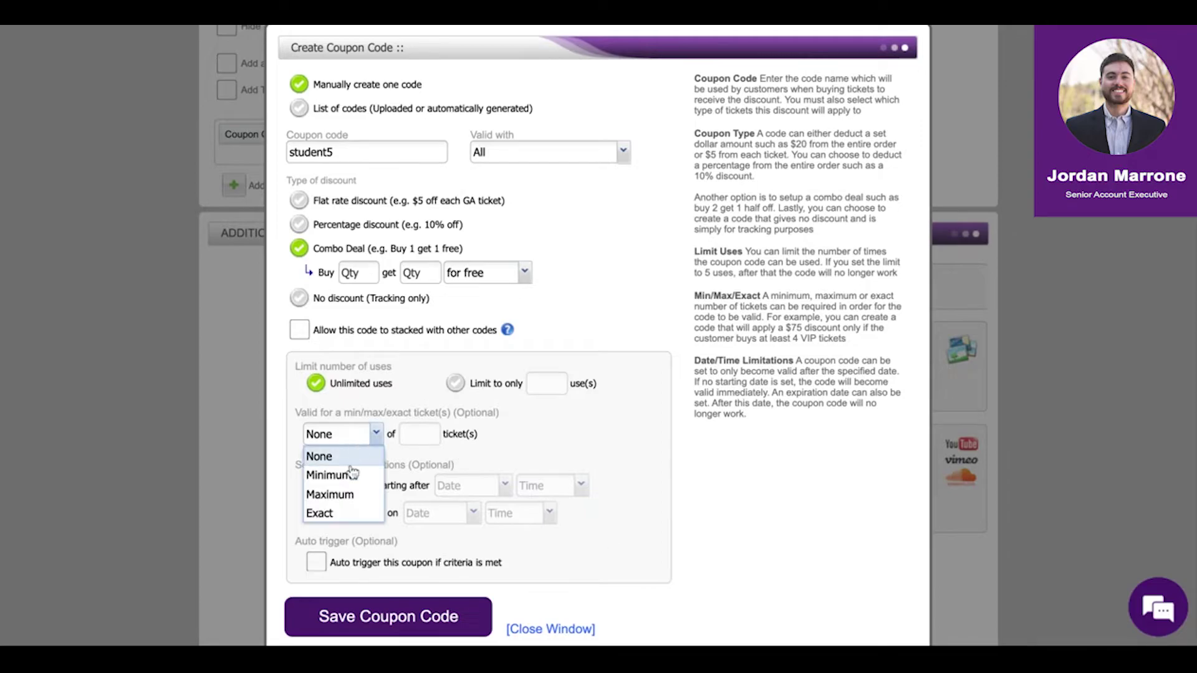
{"action": "left_click", "coordinate": [342, 495]}
{"action": "left_click", "coordinate": [414, 434]}
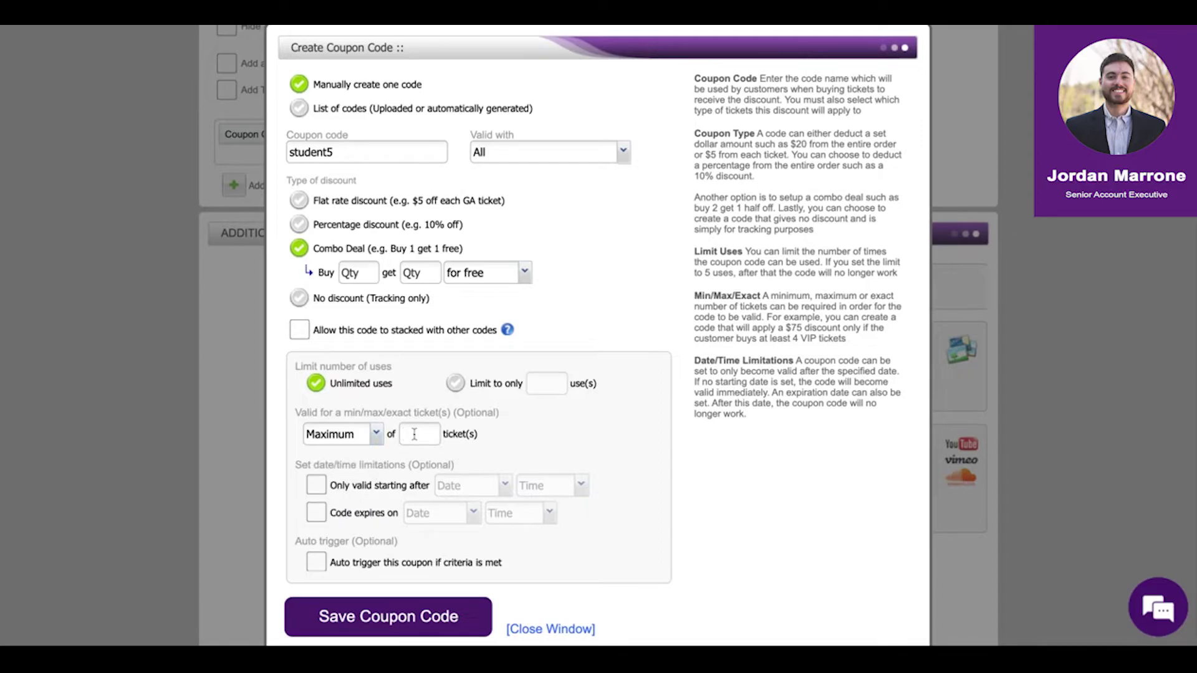
{"action": "type", "text": "2"}
{"action": "left_click", "coordinate": [586, 630]}
- Scroll past Additional Media and Additional Options to the 'Add questions to ask during check out' checkbox
{"action": "scroll", "coordinate": [561, 419], "scroll_direction": "down", "scroll_amount": 2}
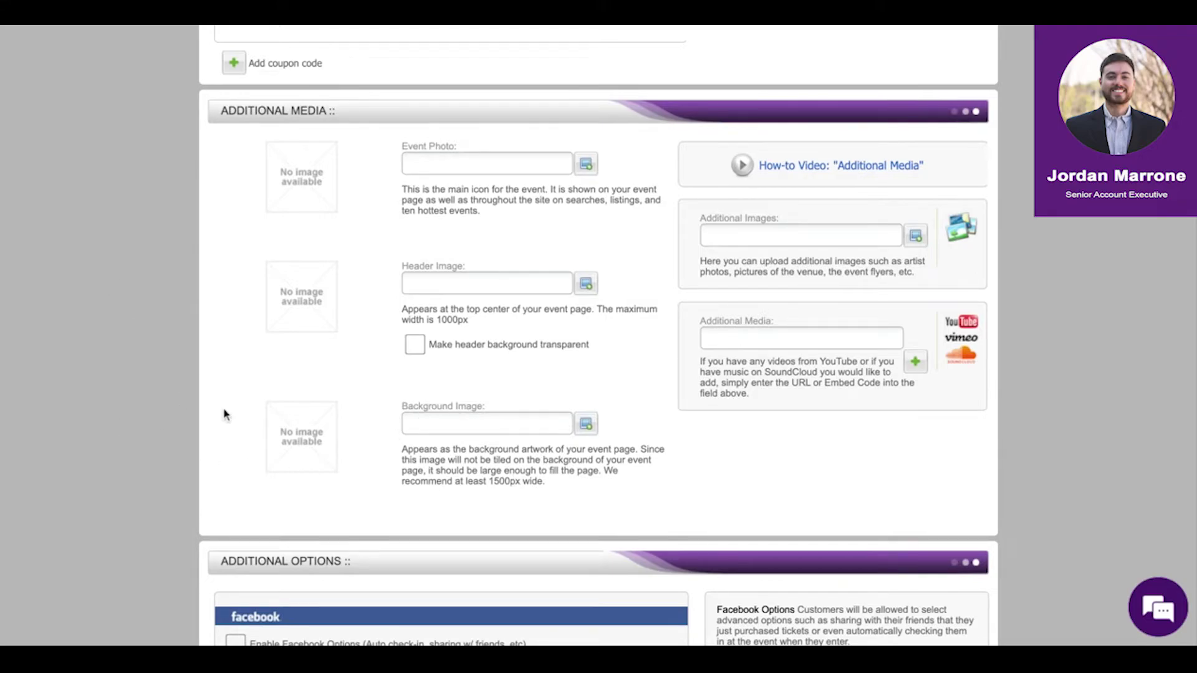
{"action": "scroll", "coordinate": [225, 415], "scroll_direction": "down", "scroll_amount": 1}
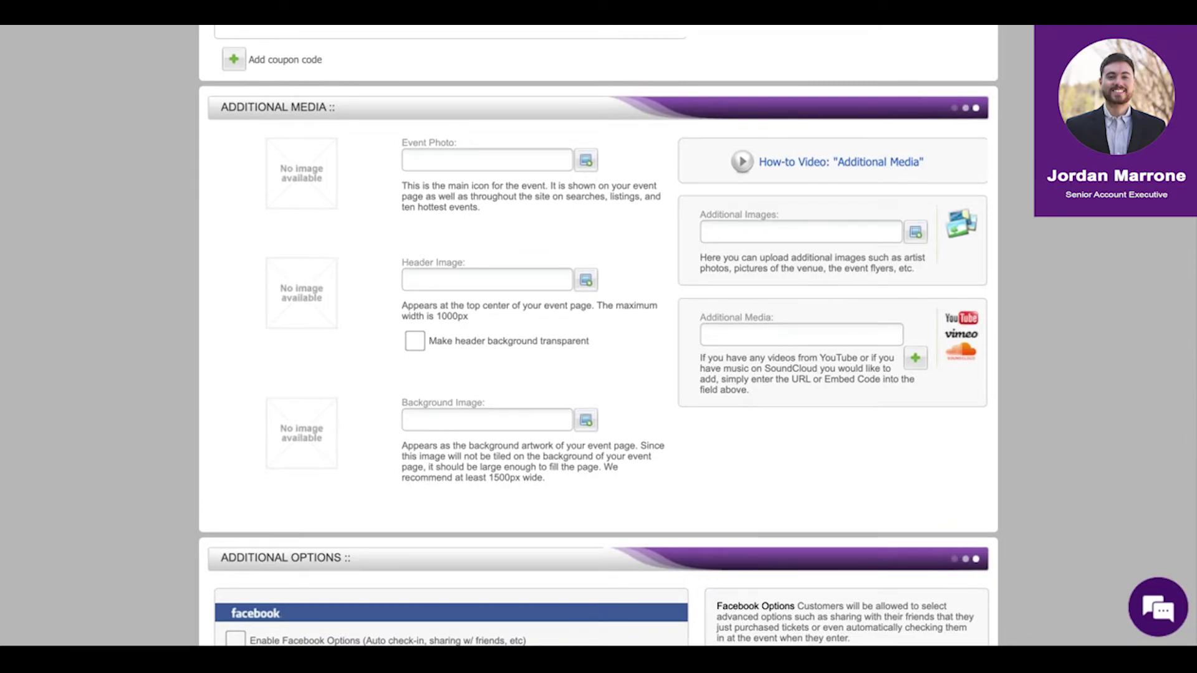
{"action": "scroll", "coordinate": [598, 337], "scroll_direction": "down", "scroll_amount": 3}
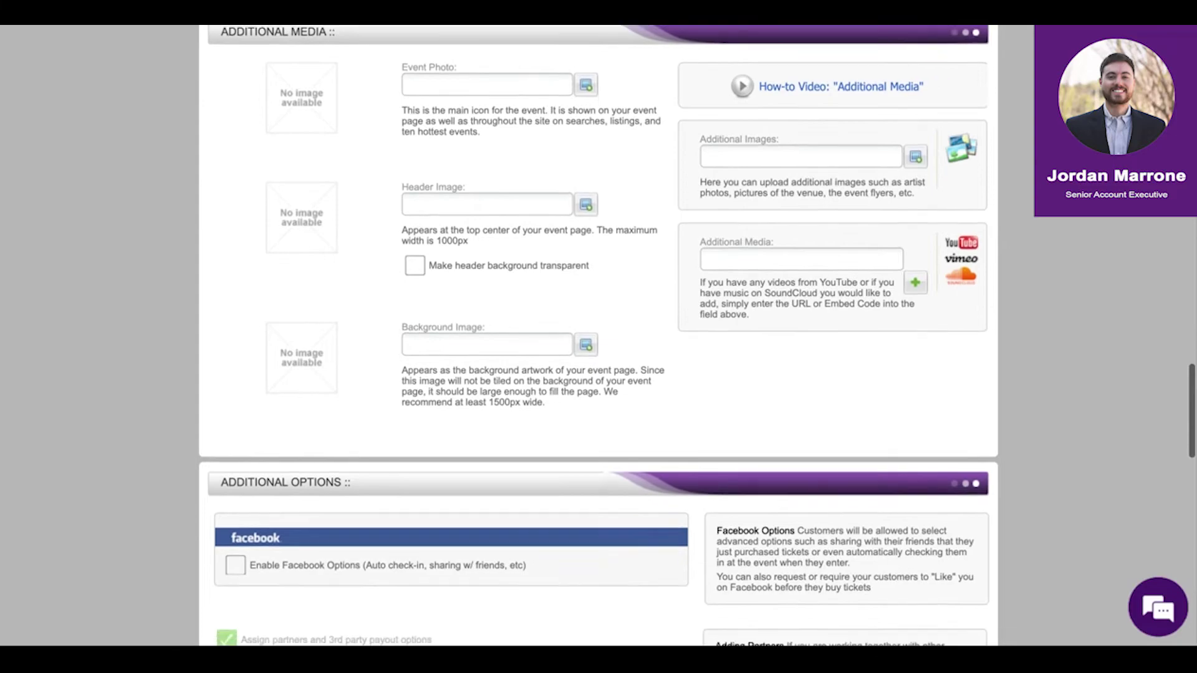
{"action": "scroll", "coordinate": [147, 395], "scroll_direction": "down", "scroll_amount": 3}
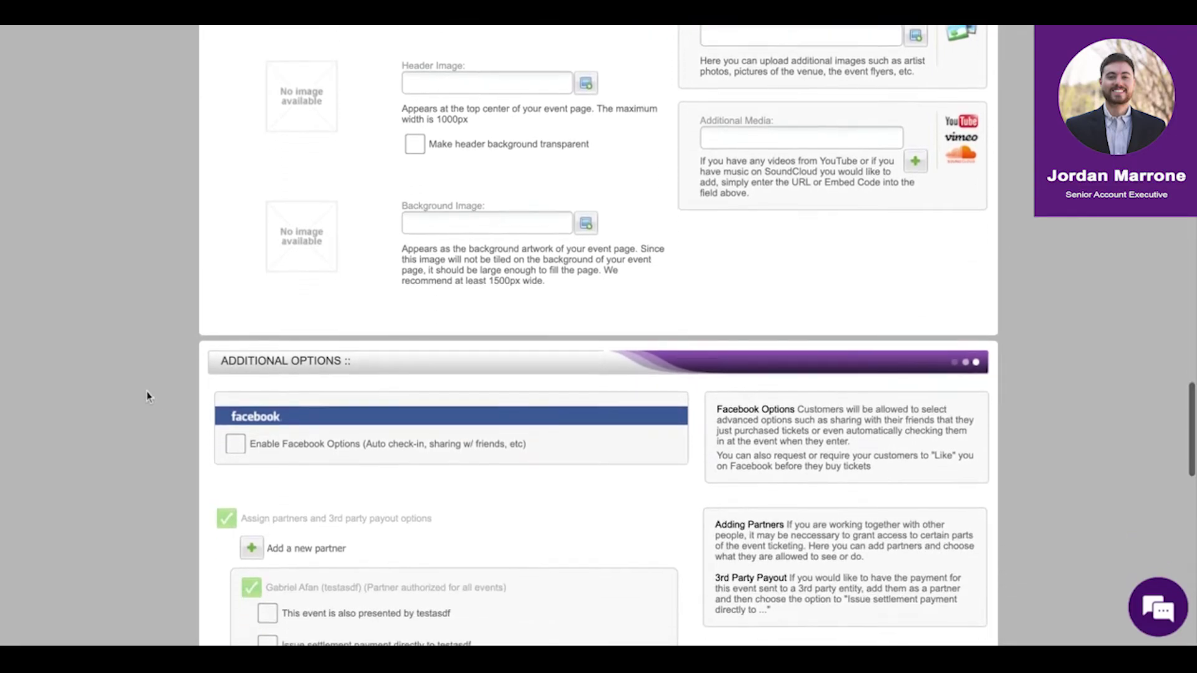
{"action": "scroll", "coordinate": [147, 395], "scroll_direction": "down", "scroll_amount": 3}
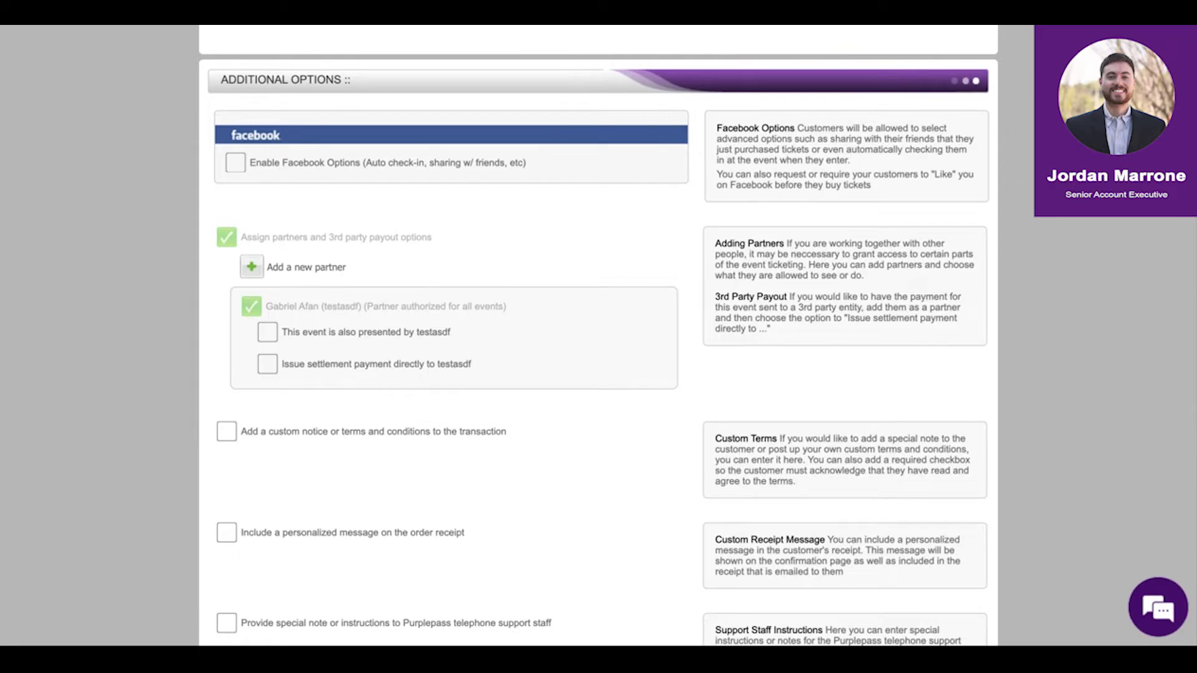
{"action": "scroll", "coordinate": [167, 390], "scroll_direction": "down", "scroll_amount": 2}
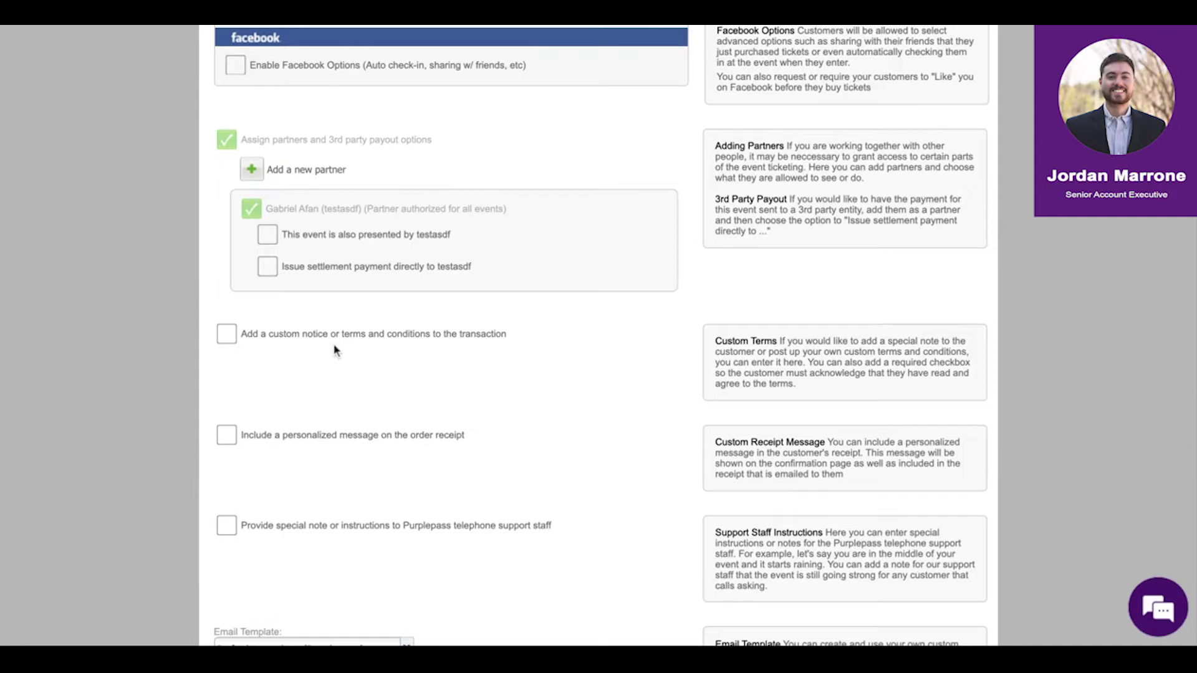
{"action": "scroll", "coordinate": [333, 351], "scroll_direction": "down", "scroll_amount": 2}
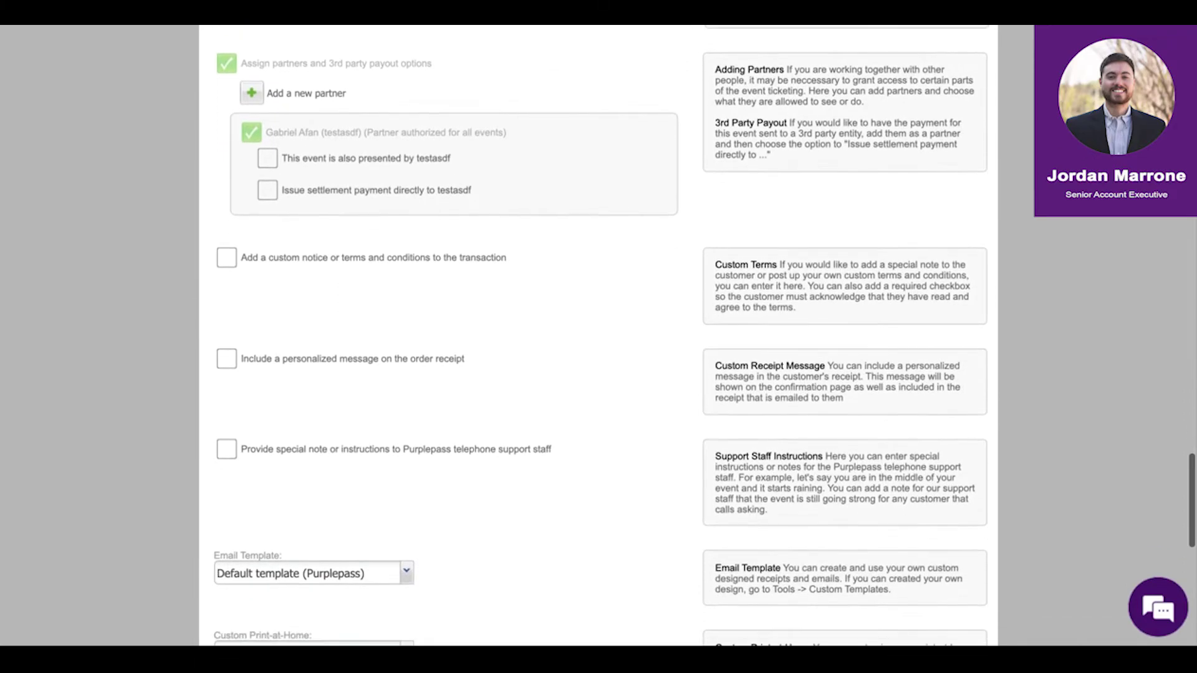
{"action": "scroll", "coordinate": [704, 336], "scroll_direction": "down", "scroll_amount": 3}
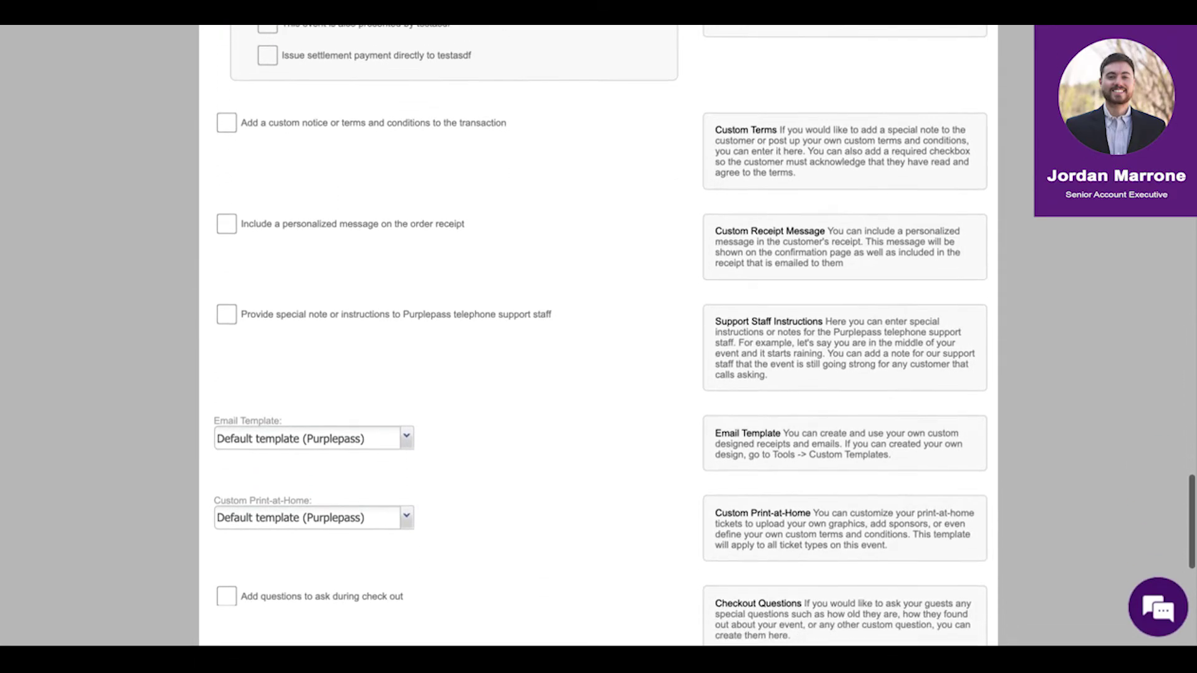
{"action": "scroll", "coordinate": [598, 336], "scroll_direction": "down", "scroll_amount": 2}
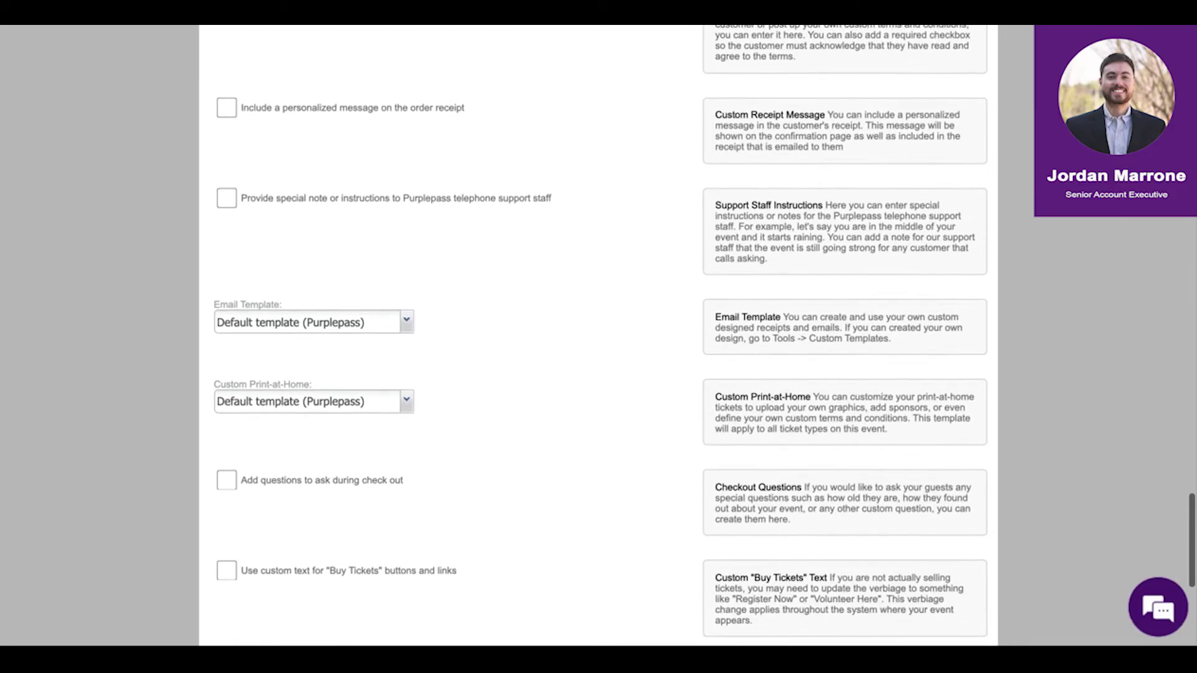
{"action": "scroll", "coordinate": [212, 357], "scroll_direction": "down", "scroll_amount": 2}
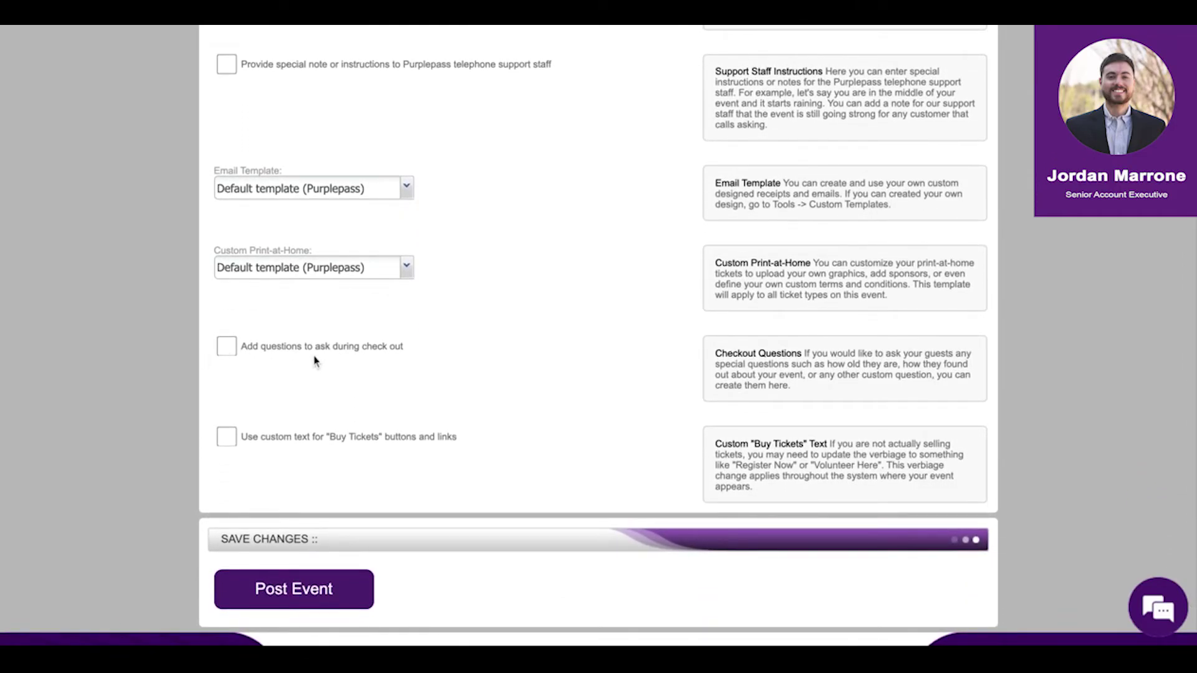
- Enable checkout questions and add the required question 'How did you hear about us?'
{"action": "left_click", "coordinate": [227, 347]}
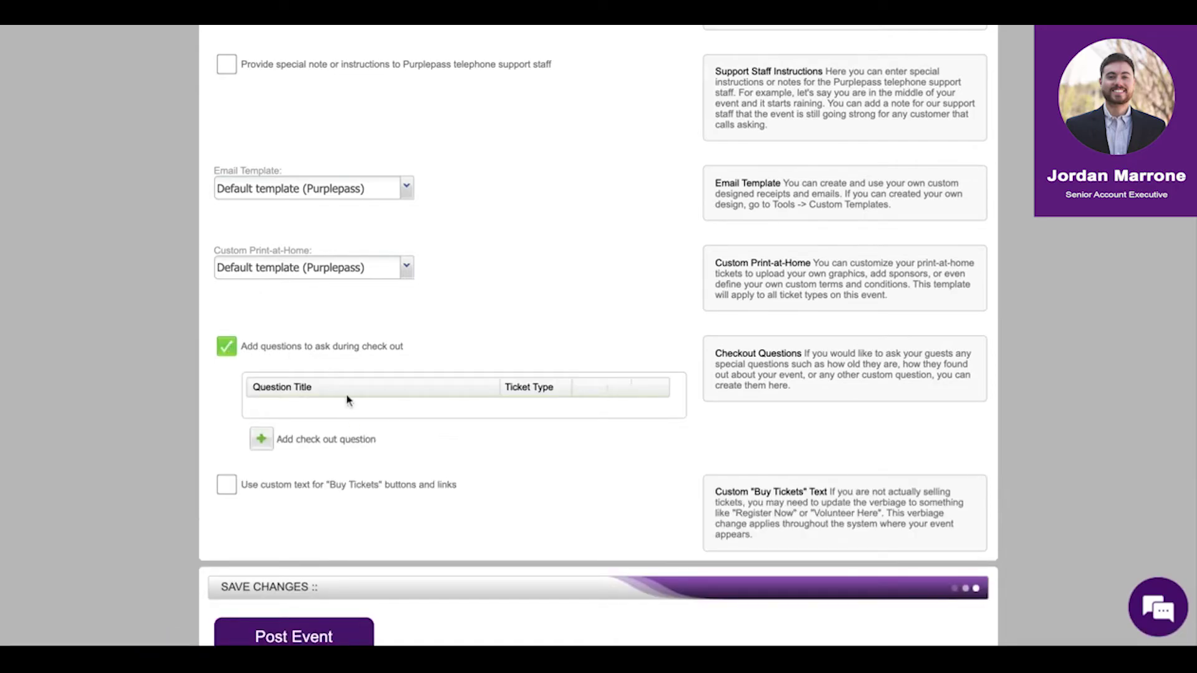
{"action": "left_click", "coordinate": [349, 444]}
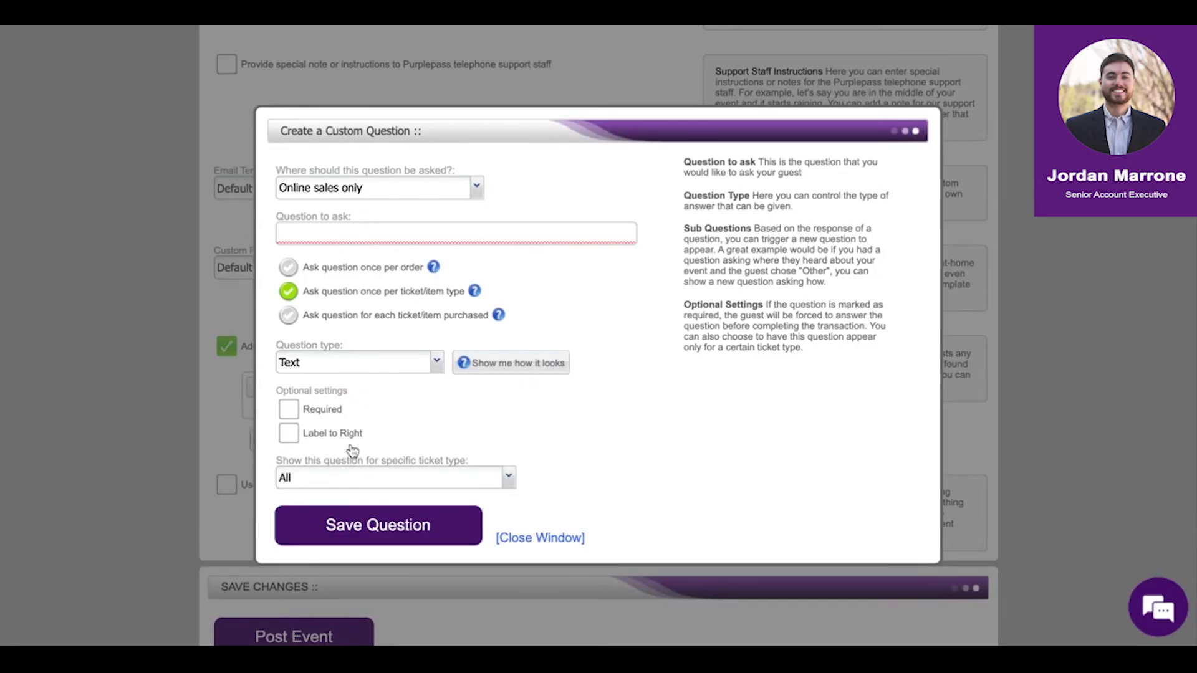
{"action": "type", "text": "How did you hear about us?"}
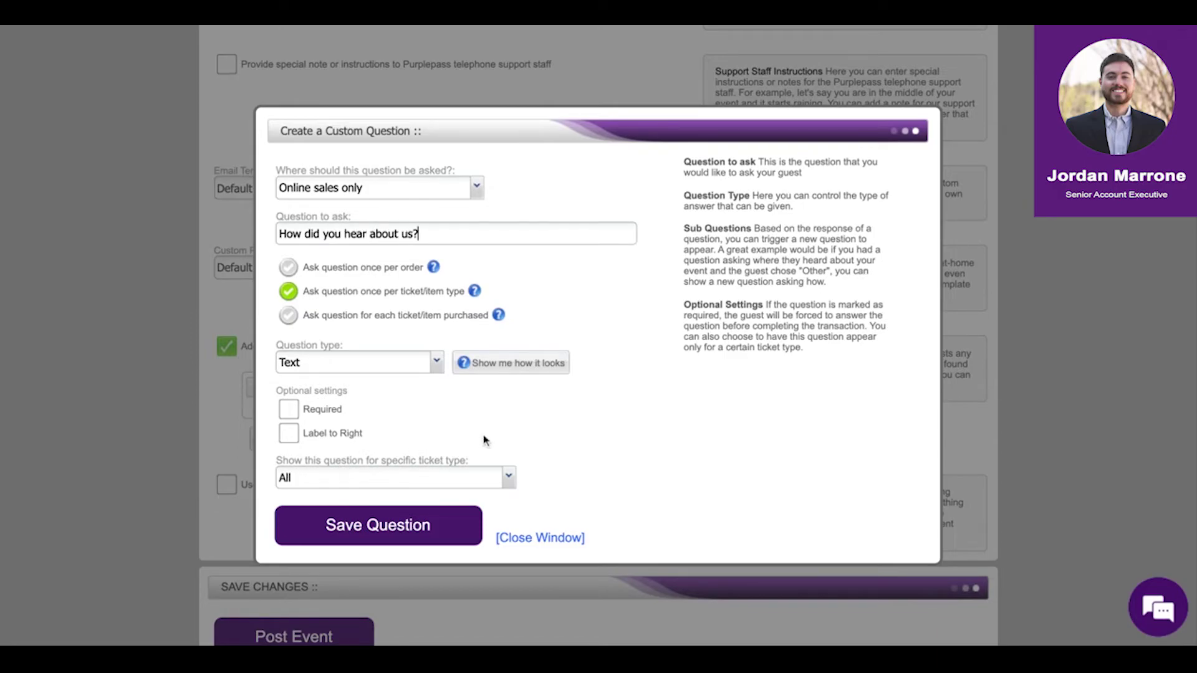
{"action": "left_click", "coordinate": [288, 411]}
{"action": "left_click", "coordinate": [436, 364]}
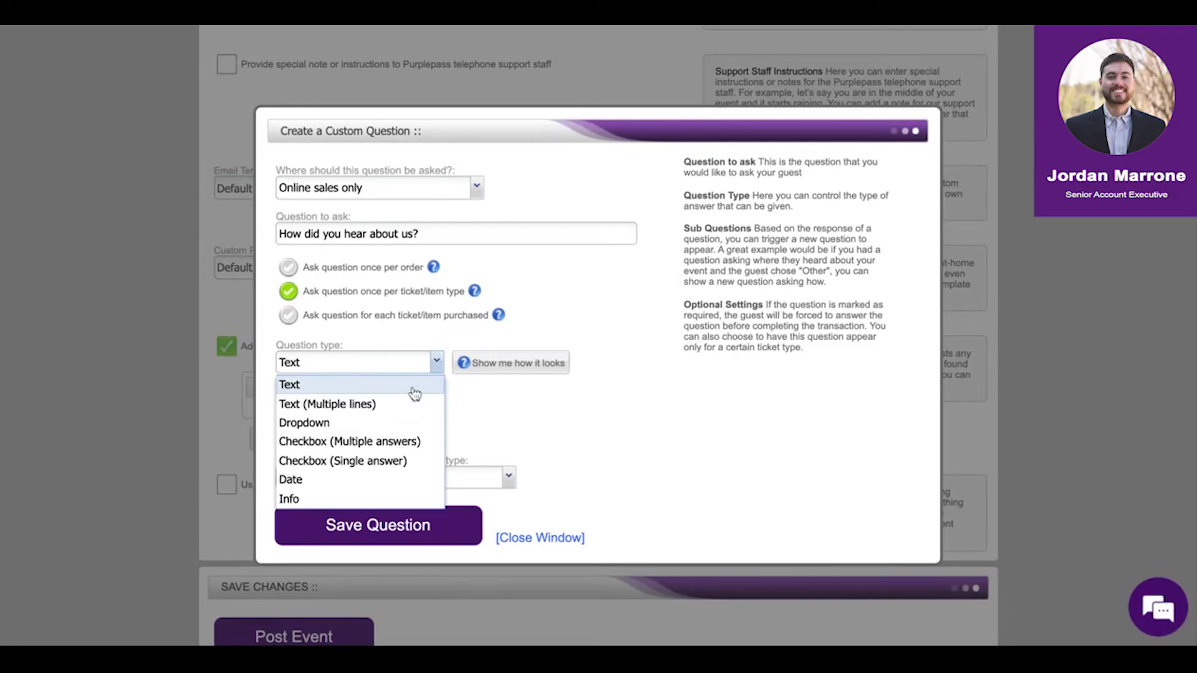
- Make it a single-answer checkbox with options Radio, Facebook and Other
{"action": "left_click", "coordinate": [399, 464]}
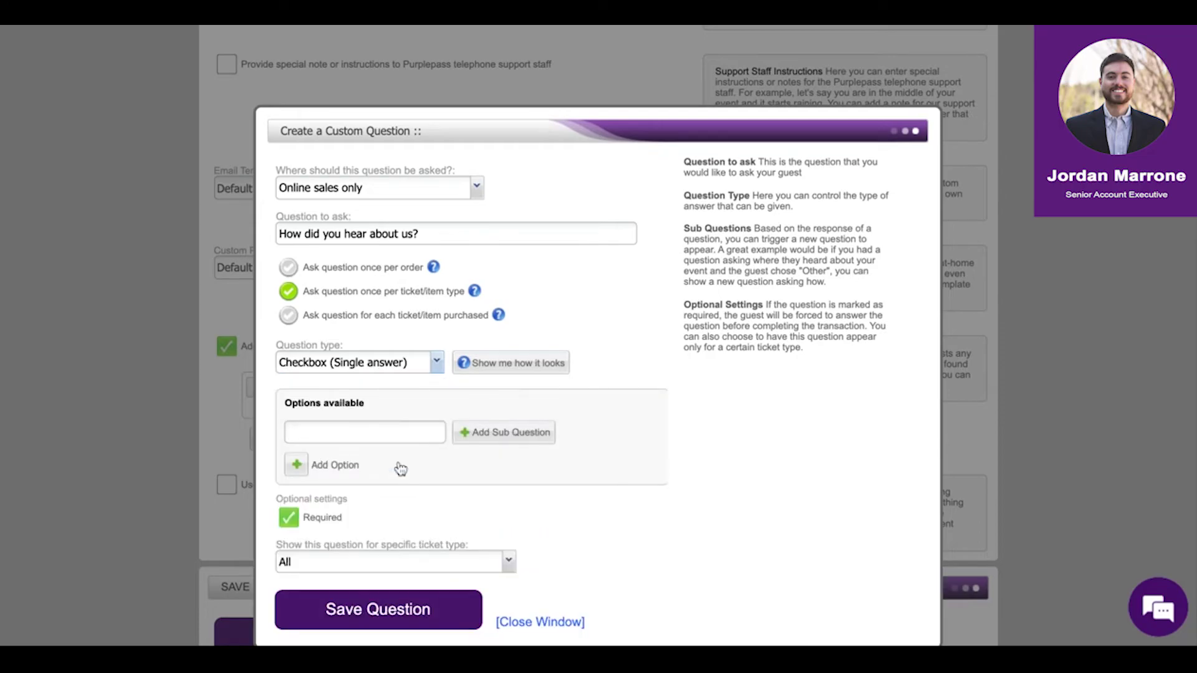
{"action": "type", "text": "Radio"}
{"action": "left_click", "coordinate": [349, 471]}
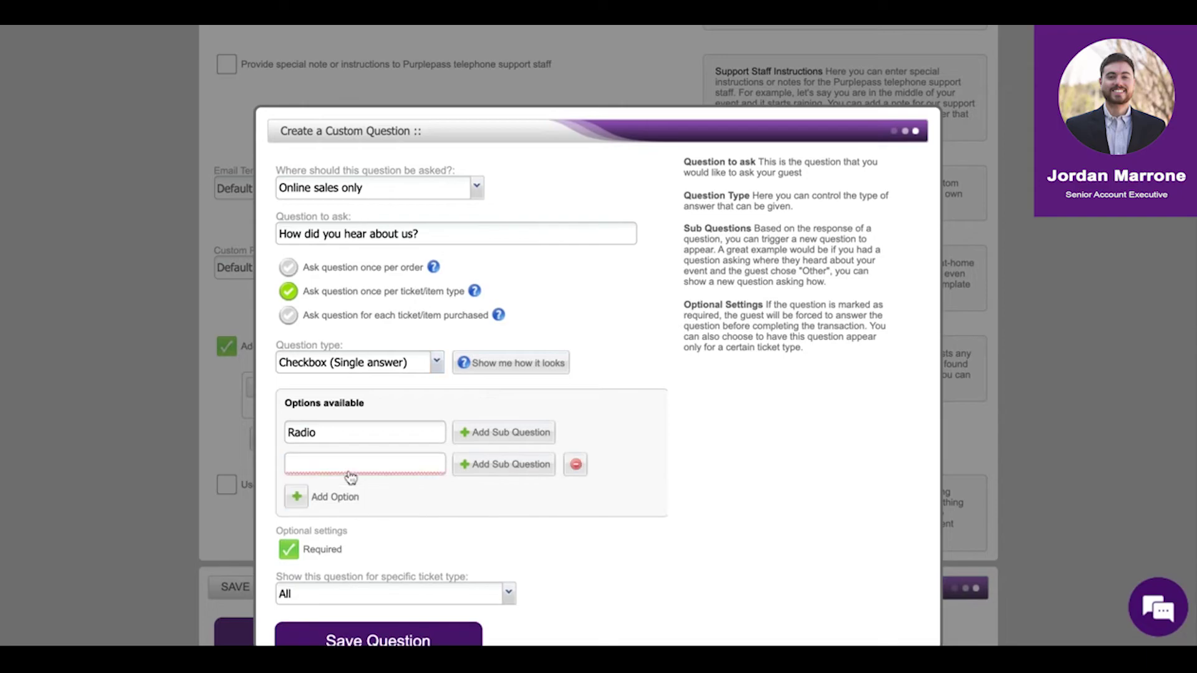
{"action": "type", "text": "Facebook"}
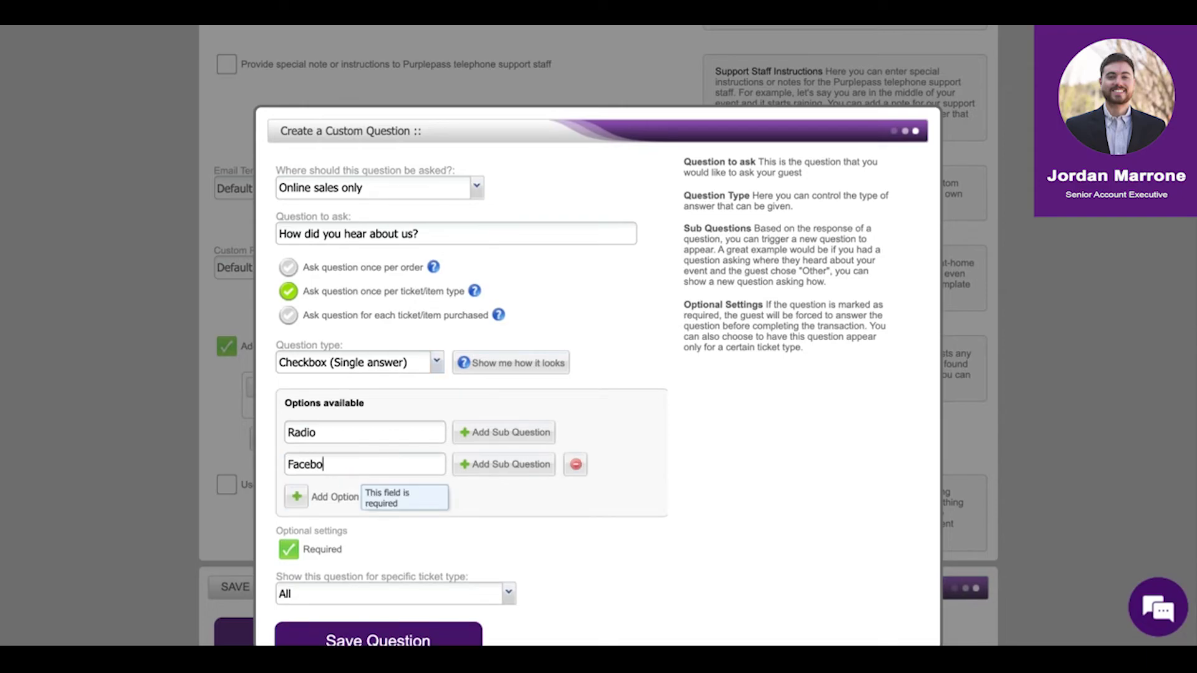
{"action": "left_click", "coordinate": [321, 497]}
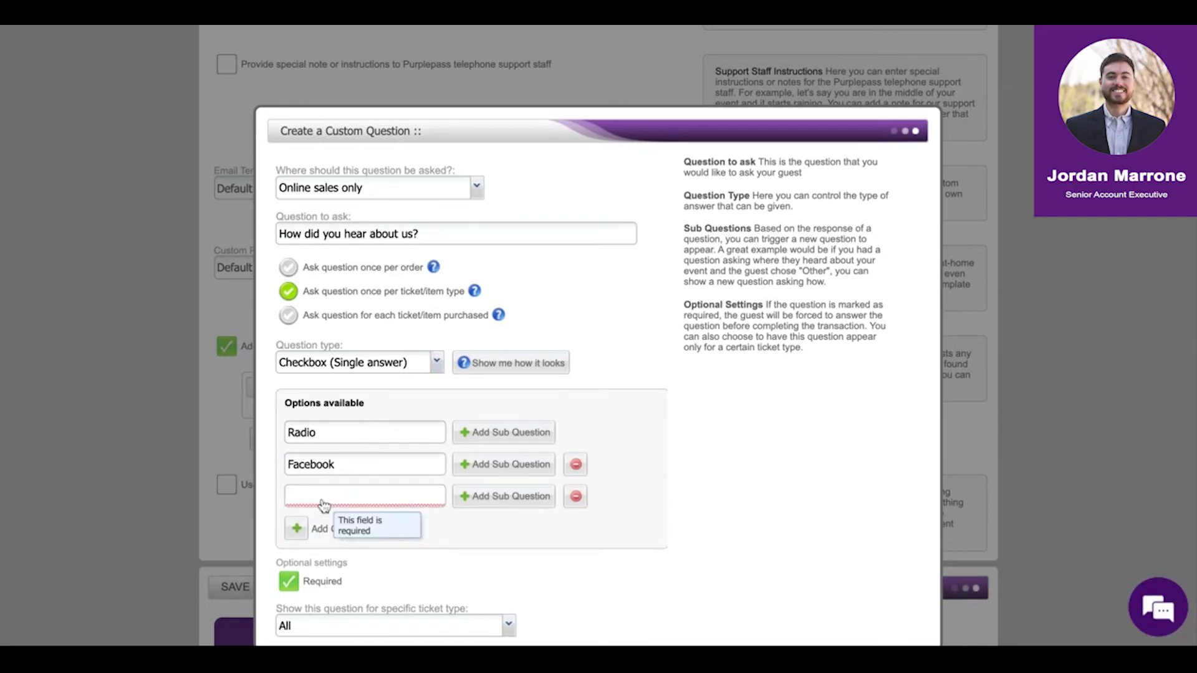
{"action": "type", "text": "Other, spec"}
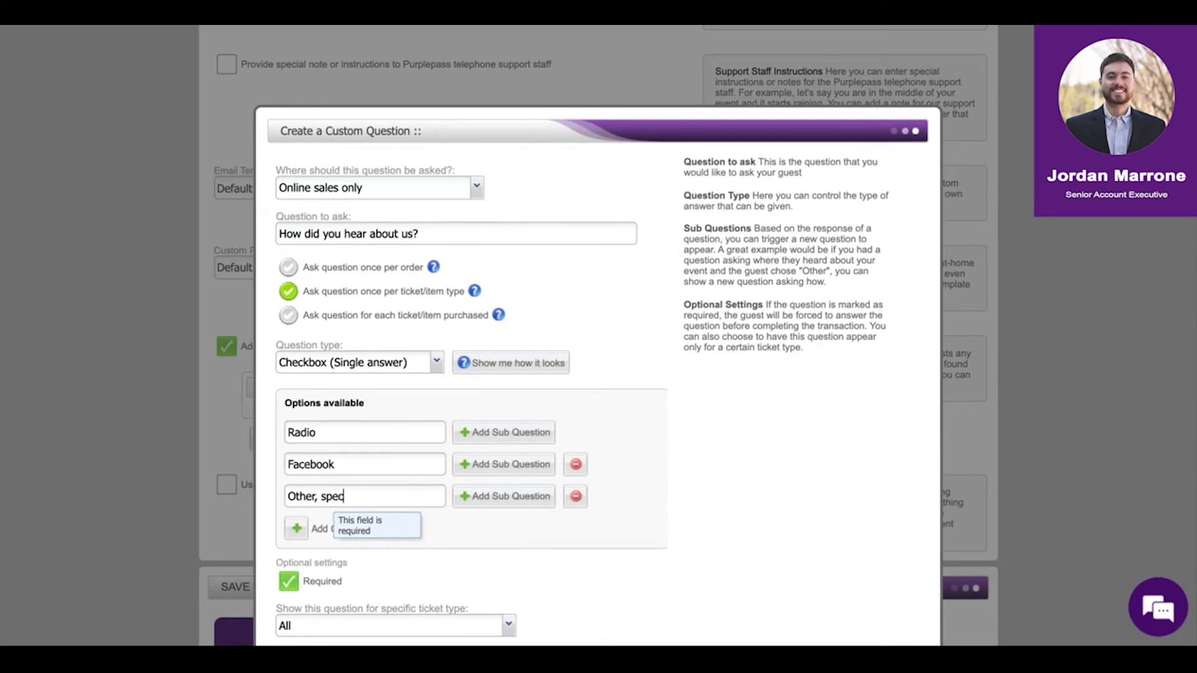
{"action": "type", "text": "ify?"}
{"action": "scroll", "coordinate": [487, 499], "scroll_direction": "down", "scroll_amount": 2}
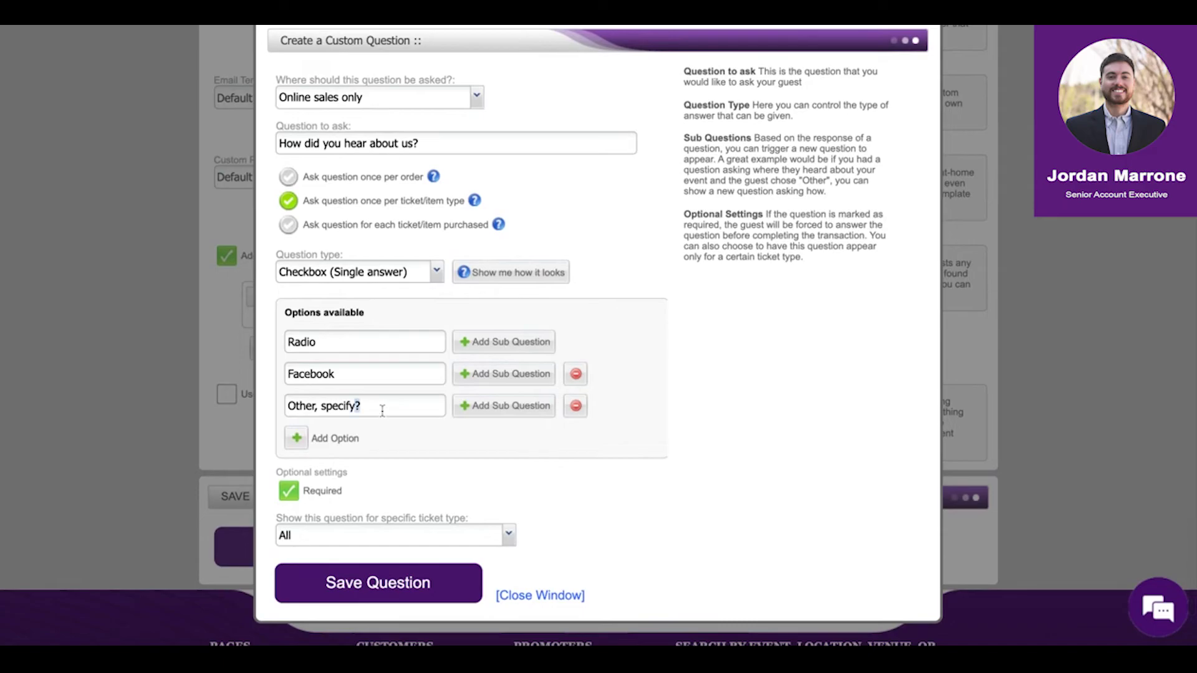
{"action": "key", "text": "shift+Left"}
{"action": "key", "text": "shift+Left"}
{"action": "key", "text": "shift+Left"}
{"action": "key", "text": "shift+Left"}
{"action": "key", "text": "shift+Left"}
{"action": "key", "text": "shift+Left"}
{"action": "key", "text": "shift+Left"}
{"action": "key", "text": "BackSpace"}
{"action": "key", "text": "BackSpace"}
{"action": "key", "text": "BackSpace"}
- Give Other a required 'Please, specify?' follow-up, then preview the question
{"action": "left_click", "coordinate": [504, 406]}
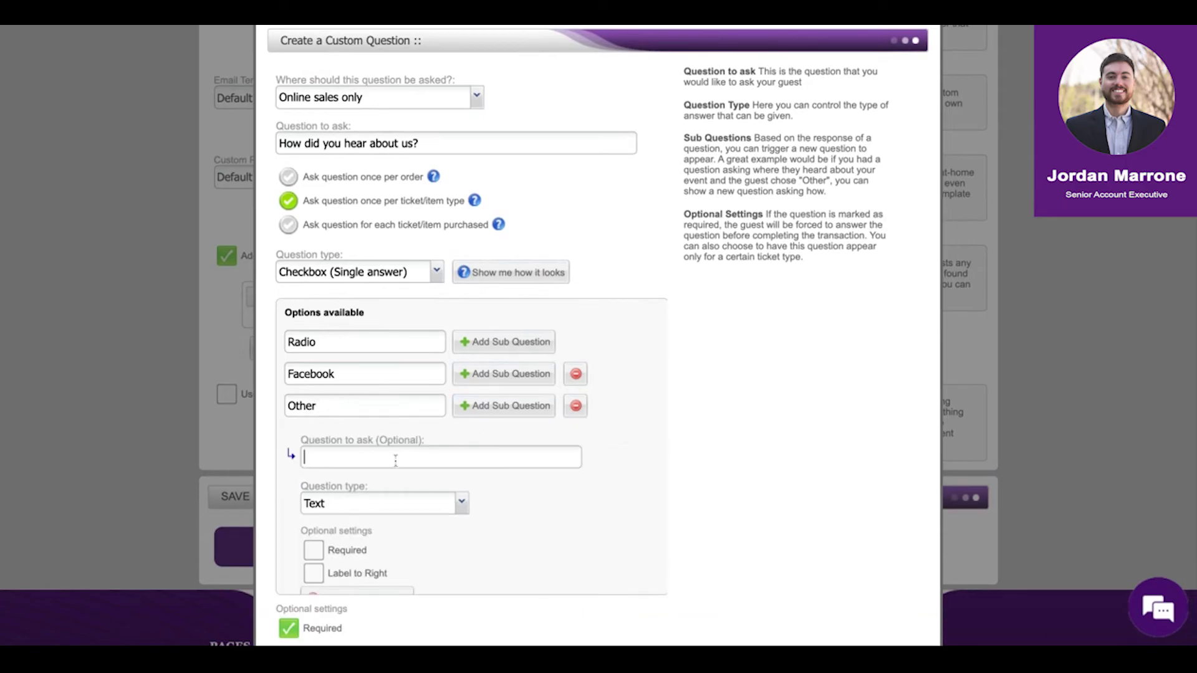
{"action": "type", "text": "Please, specify?"}
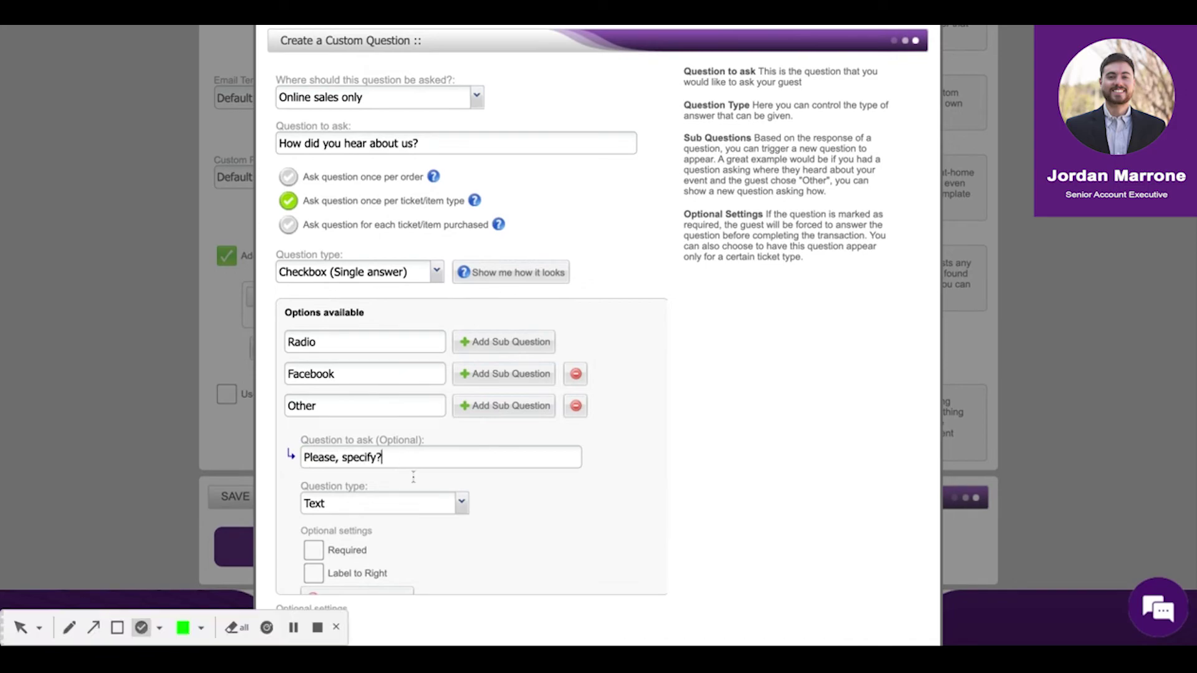
{"action": "scroll", "coordinate": [414, 477], "scroll_direction": "down", "scroll_amount": 2}
{"action": "left_click", "coordinate": [315, 492]}
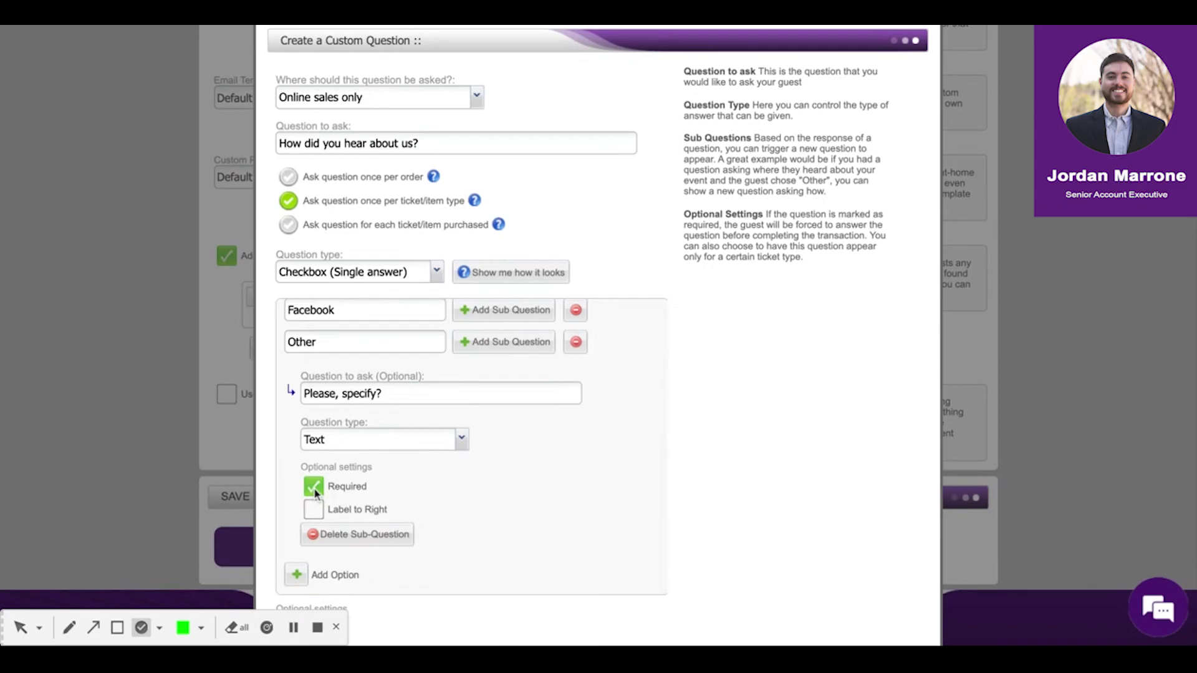
{"action": "scroll", "coordinate": [761, 522], "scroll_direction": "down", "scroll_amount": 2}
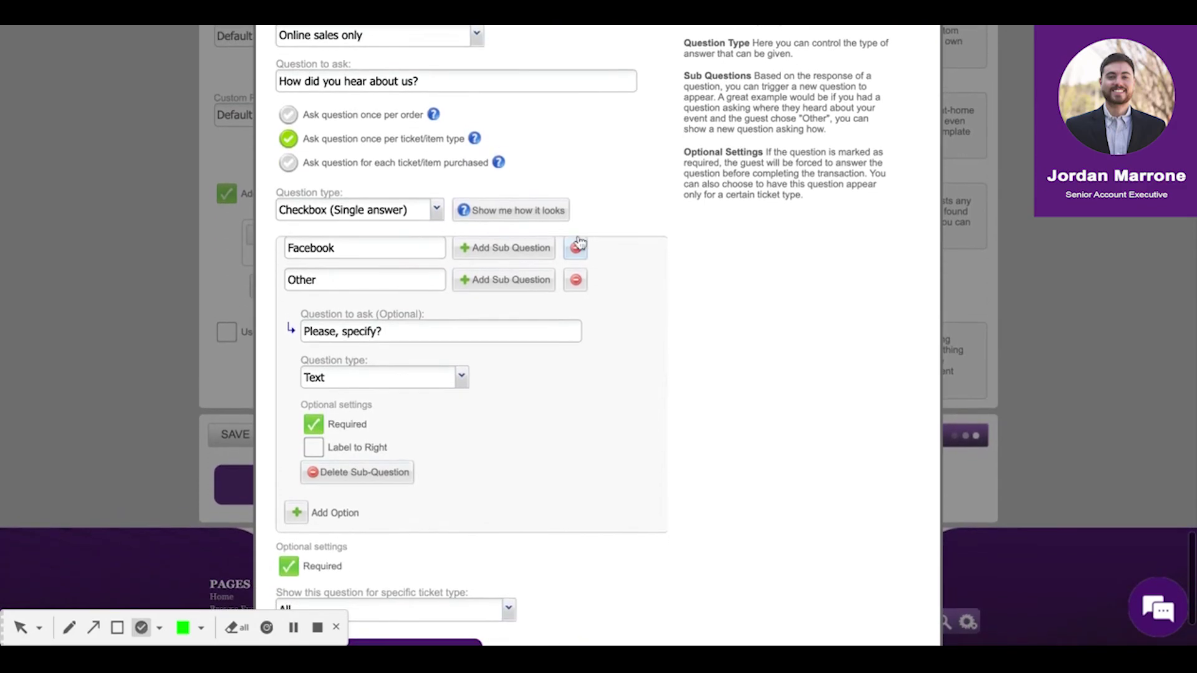
{"action": "left_click", "coordinate": [557, 219]}
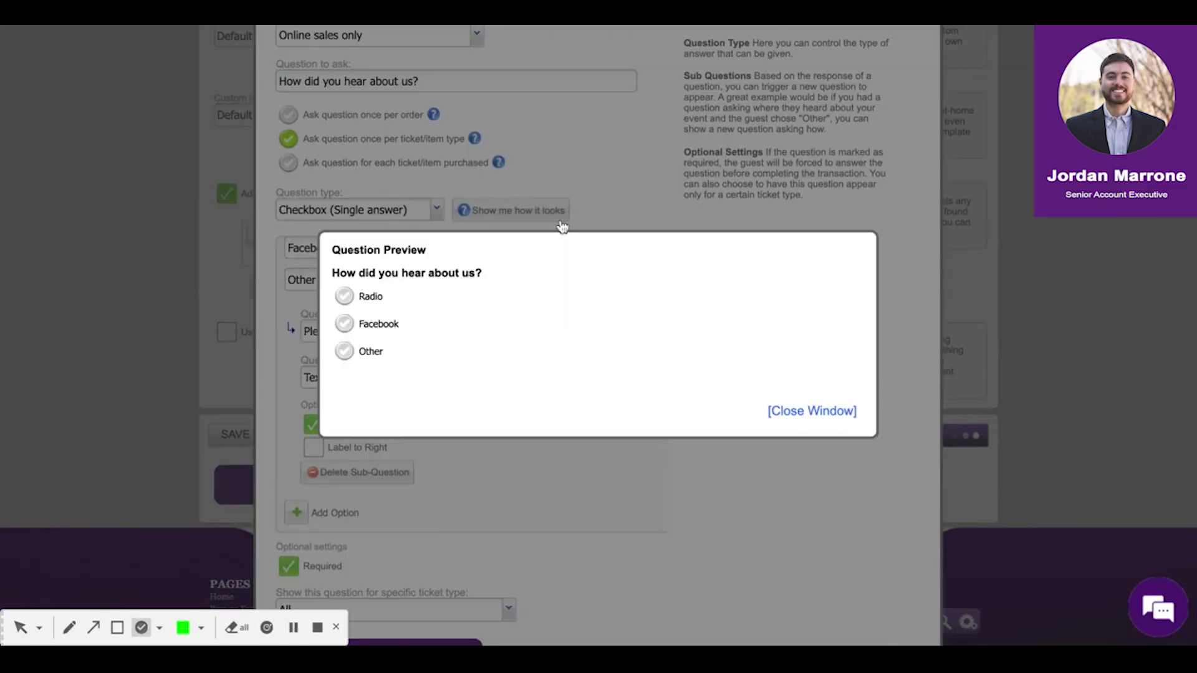
- Test the Other follow-up in the preview by replying 'Word of mouth', then close the preview
{"action": "left_click", "coordinate": [344, 352]}
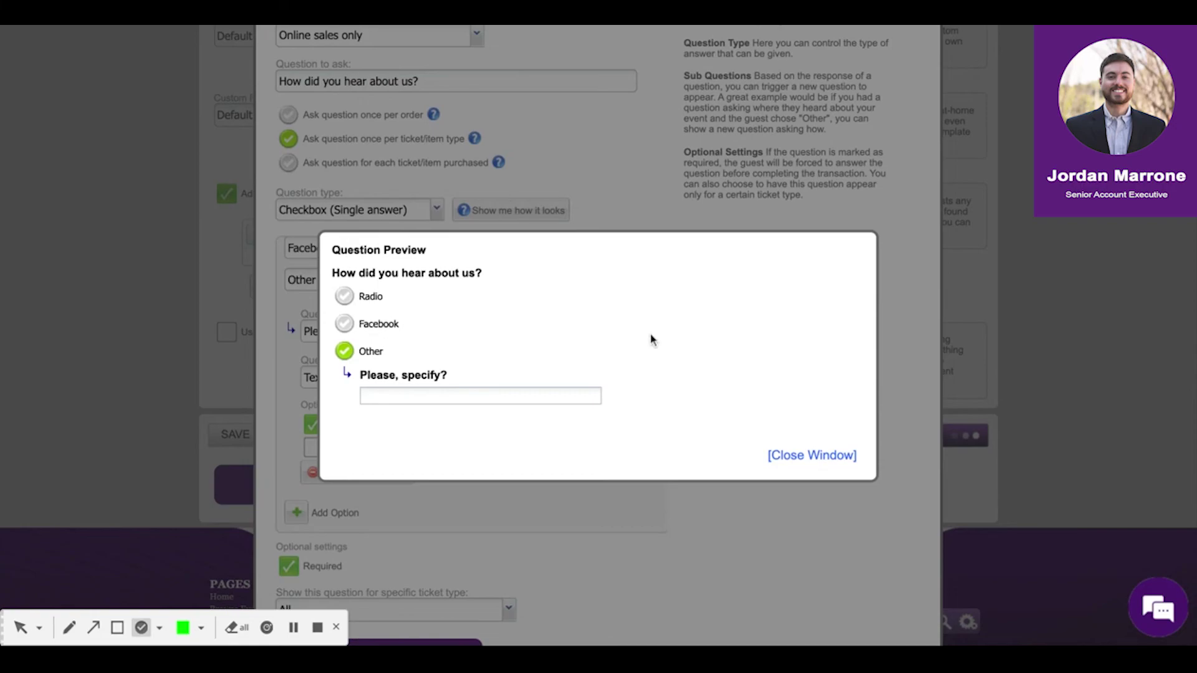
{"action": "type", "text": "Word of mouth"}
{"action": "left_click", "coordinate": [817, 459]}
- Close the custom question window and return to the Adult $15 and Student $10 tickets
{"action": "scroll", "coordinate": [819, 466], "scroll_direction": "down", "scroll_amount": 2}
{"action": "left_click", "coordinate": [560, 547]}
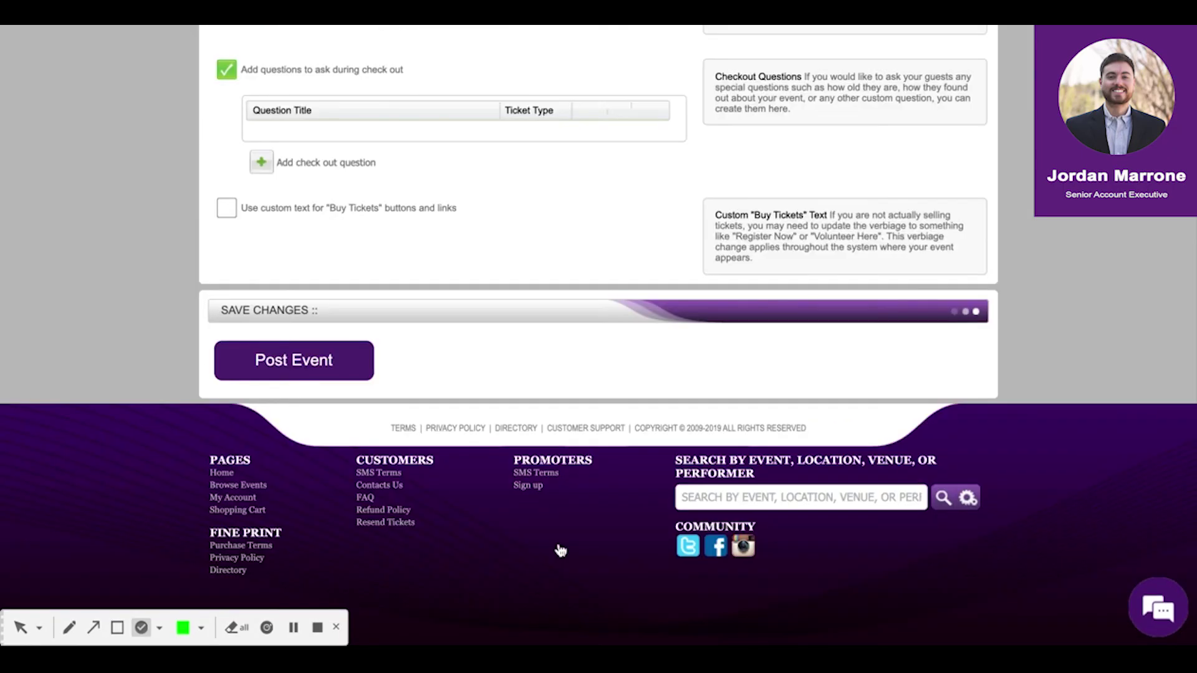
{"action": "scroll", "coordinate": [603, 322], "scroll_direction": "up", "scroll_amount": 10}
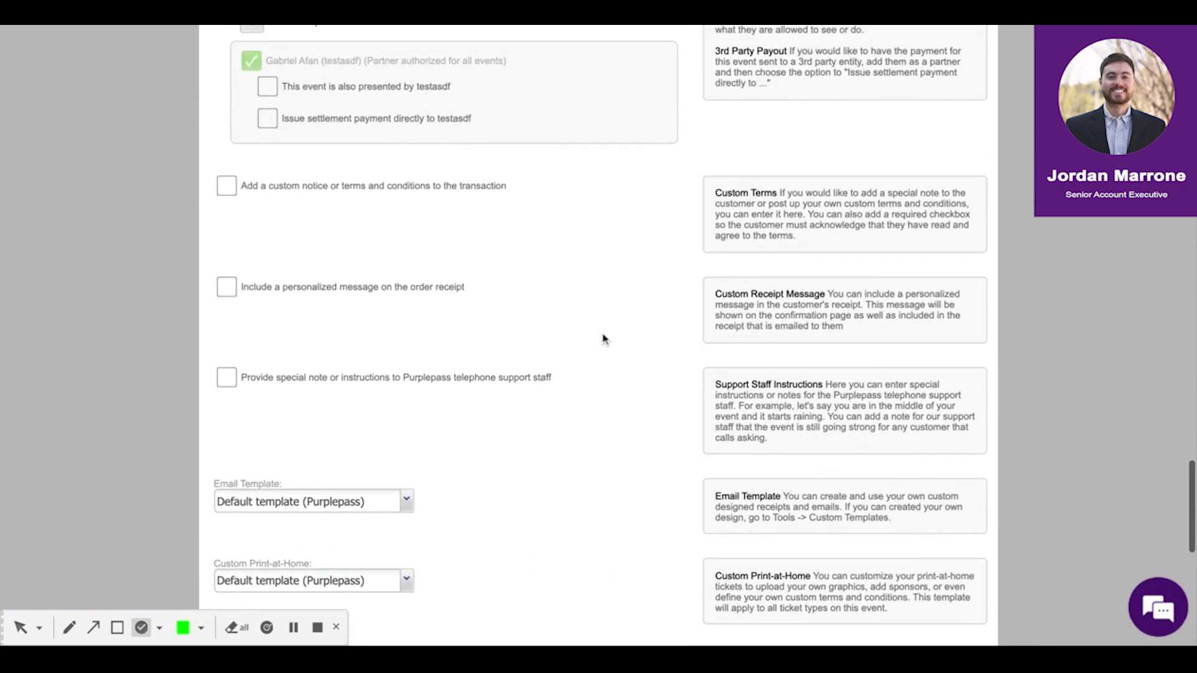
{"action": "scroll", "coordinate": [603, 339], "scroll_direction": "up", "scroll_amount": 20}
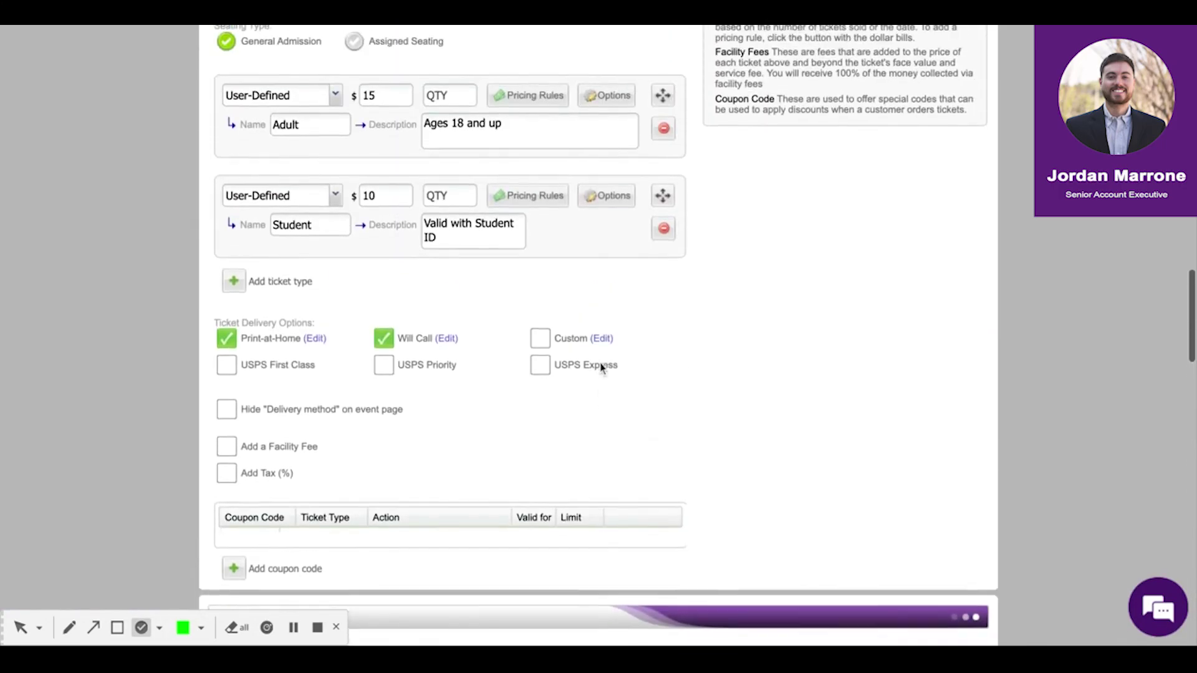